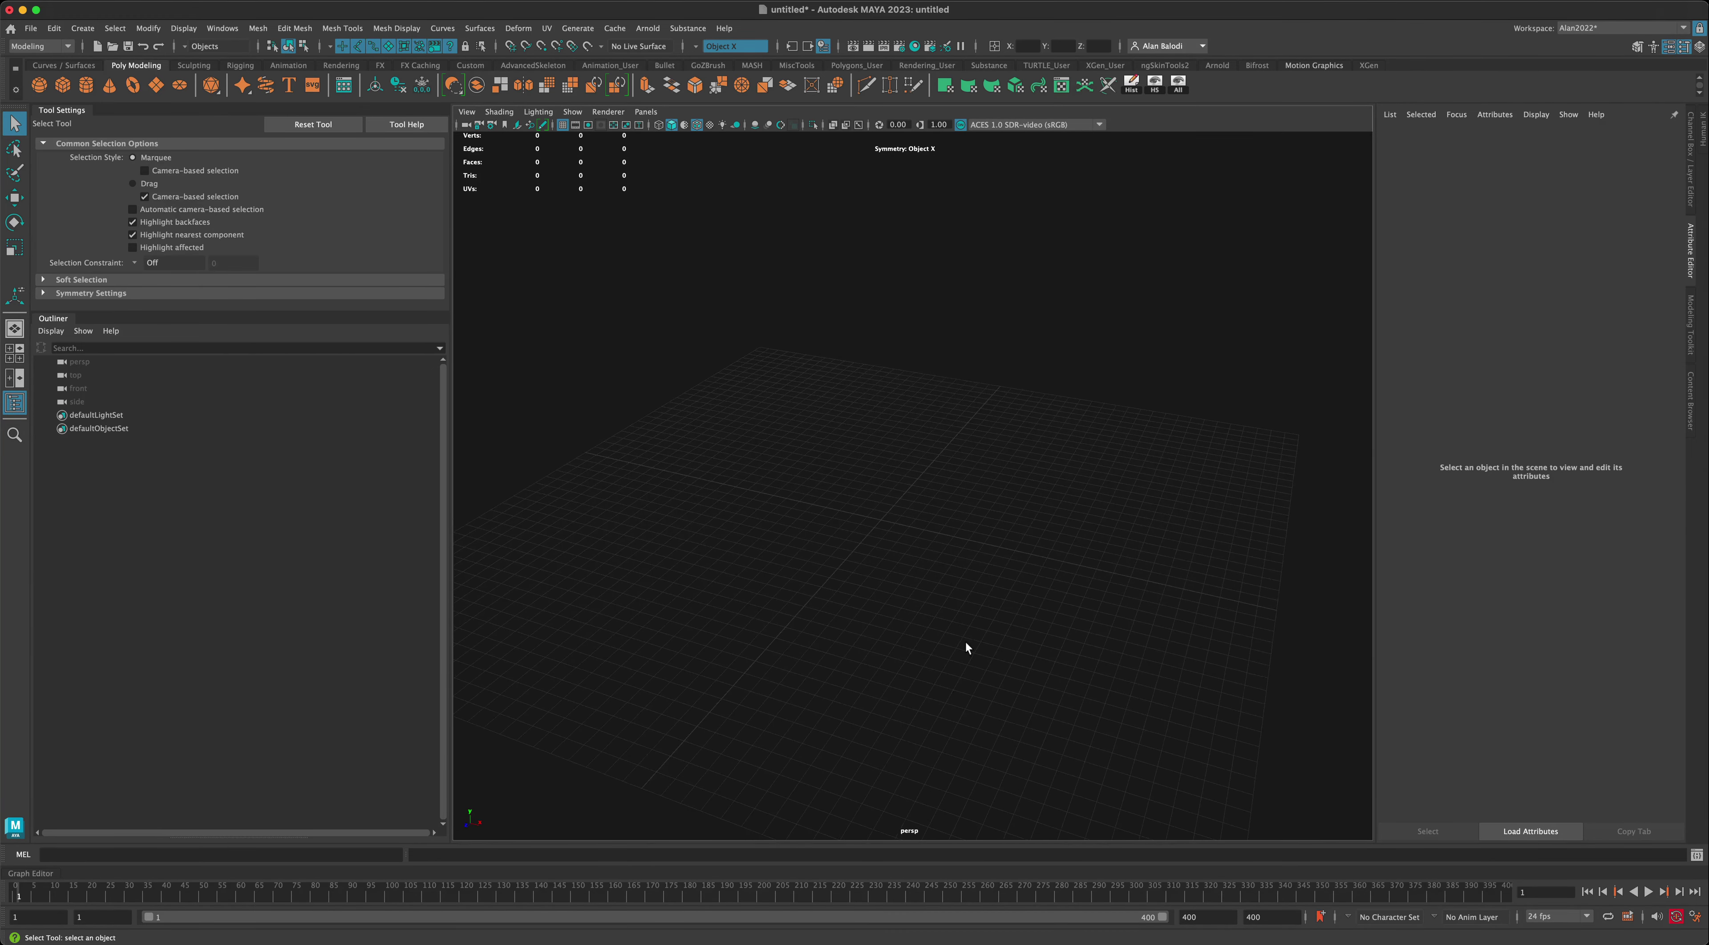
Step: Create a four-sided polygon pyramid with a side length of about 56.29 near the centre of the grid
alt+middle_drag(967, 647, 958, 640)
click(89, 30)
mouse_move(130, 78)
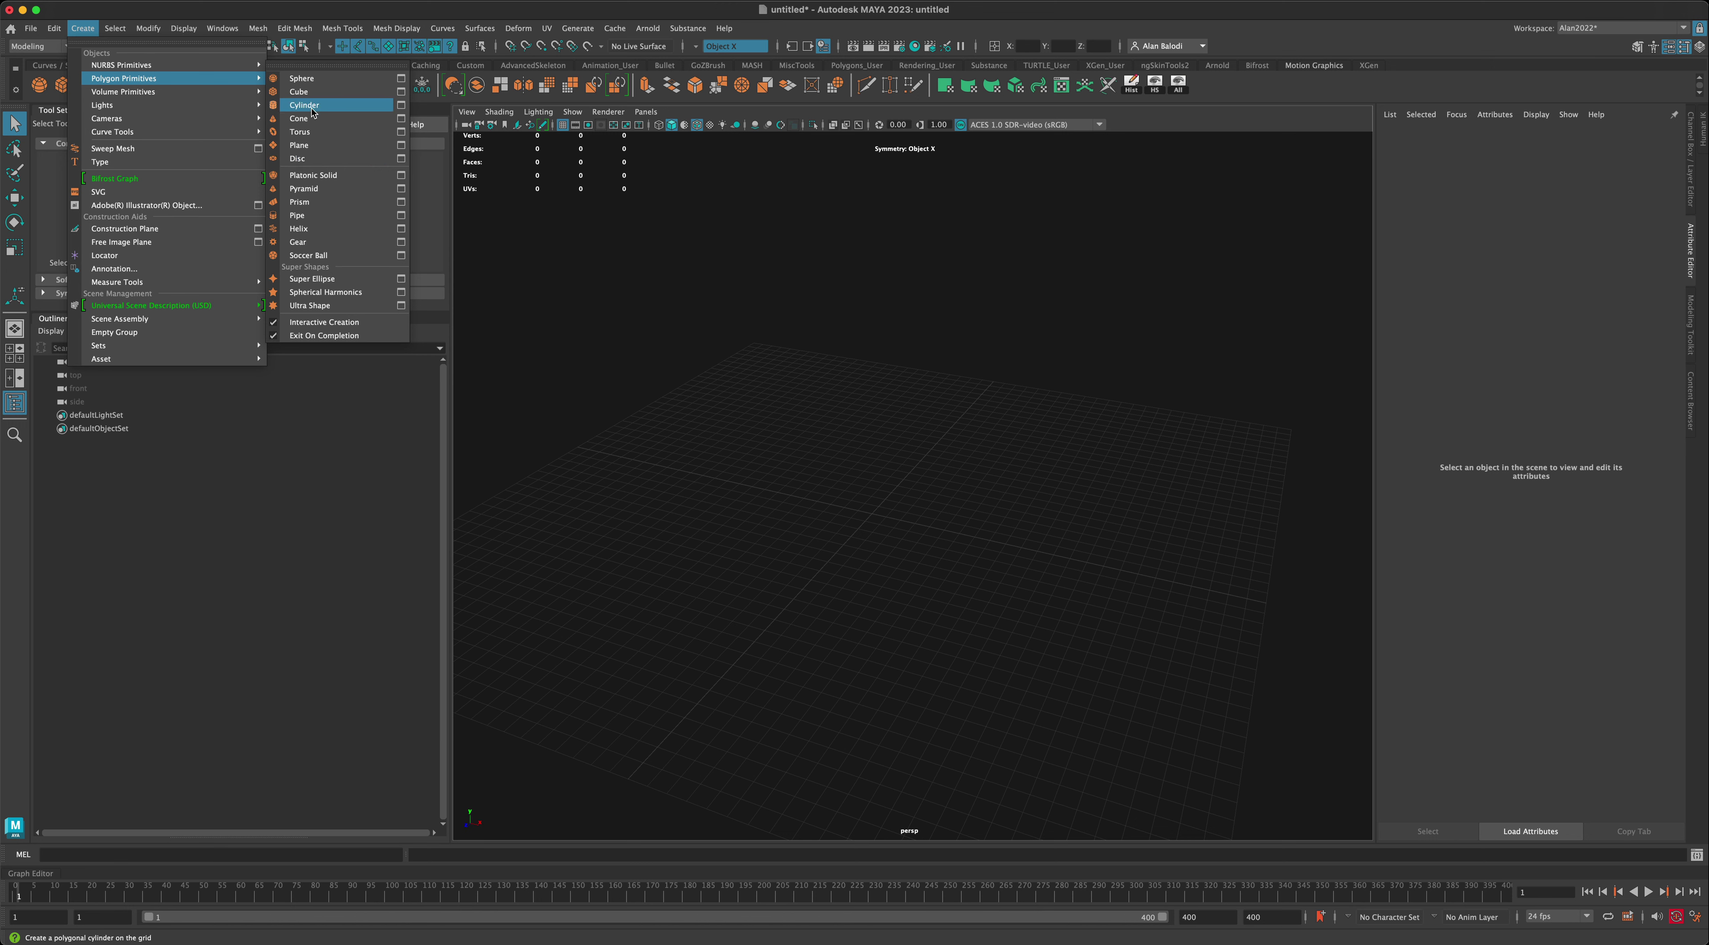
click(321, 193)
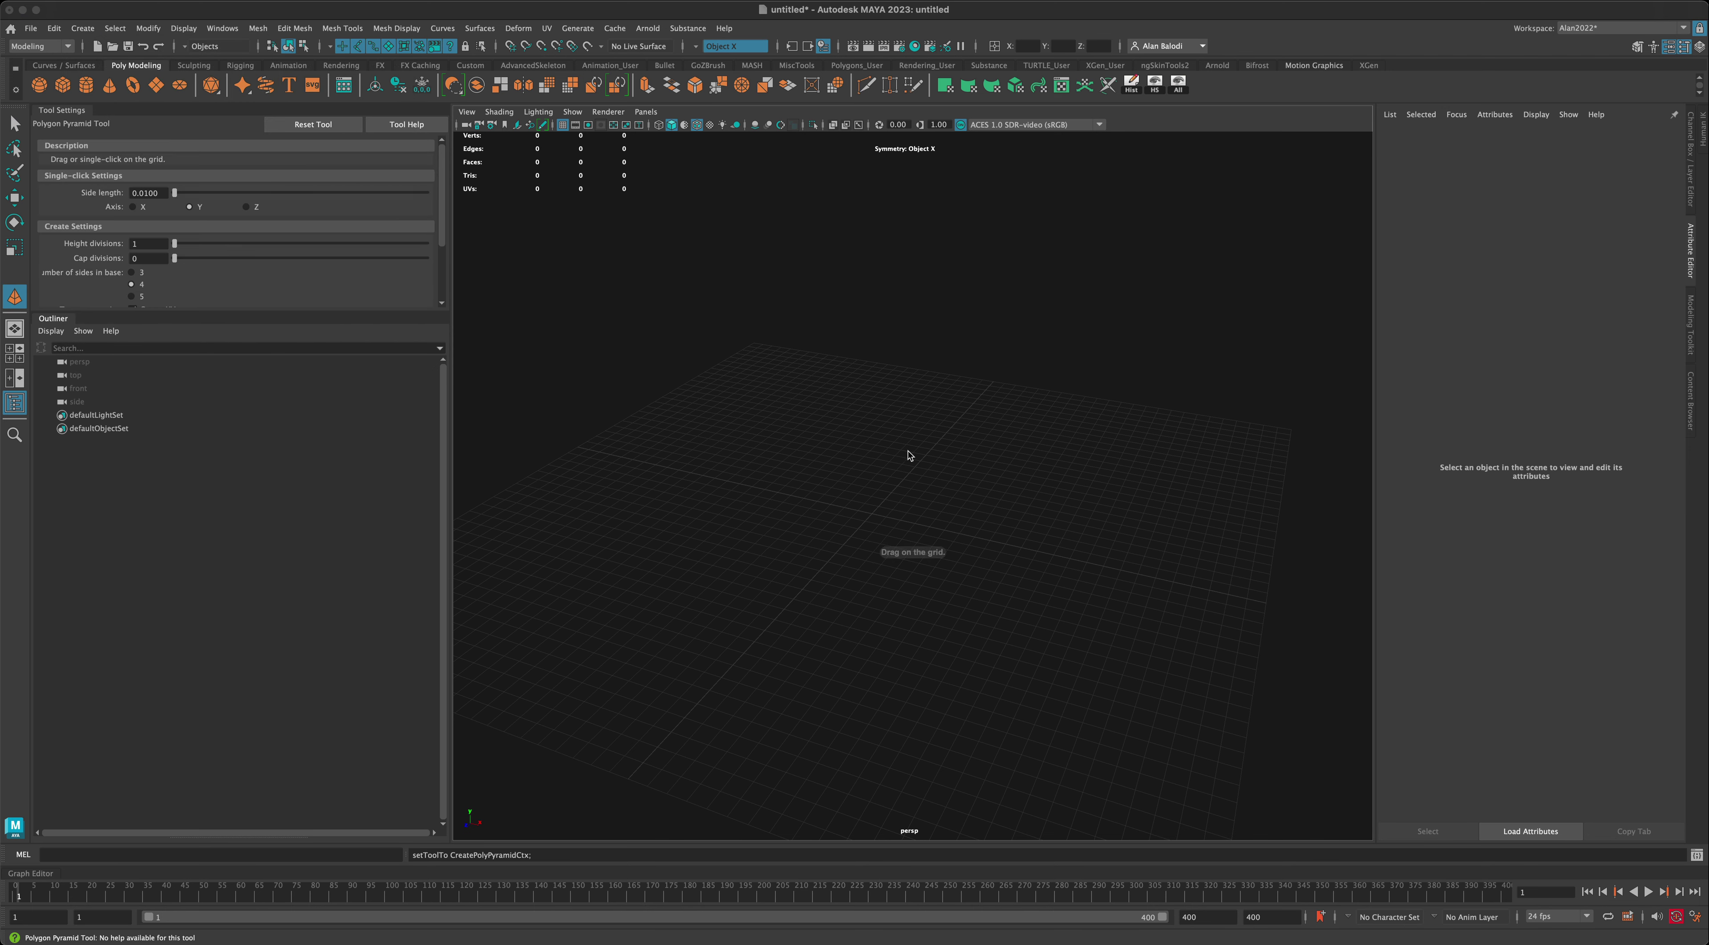
drag(874, 507, 908, 595)
alt+drag(656, 500, 624, 494)
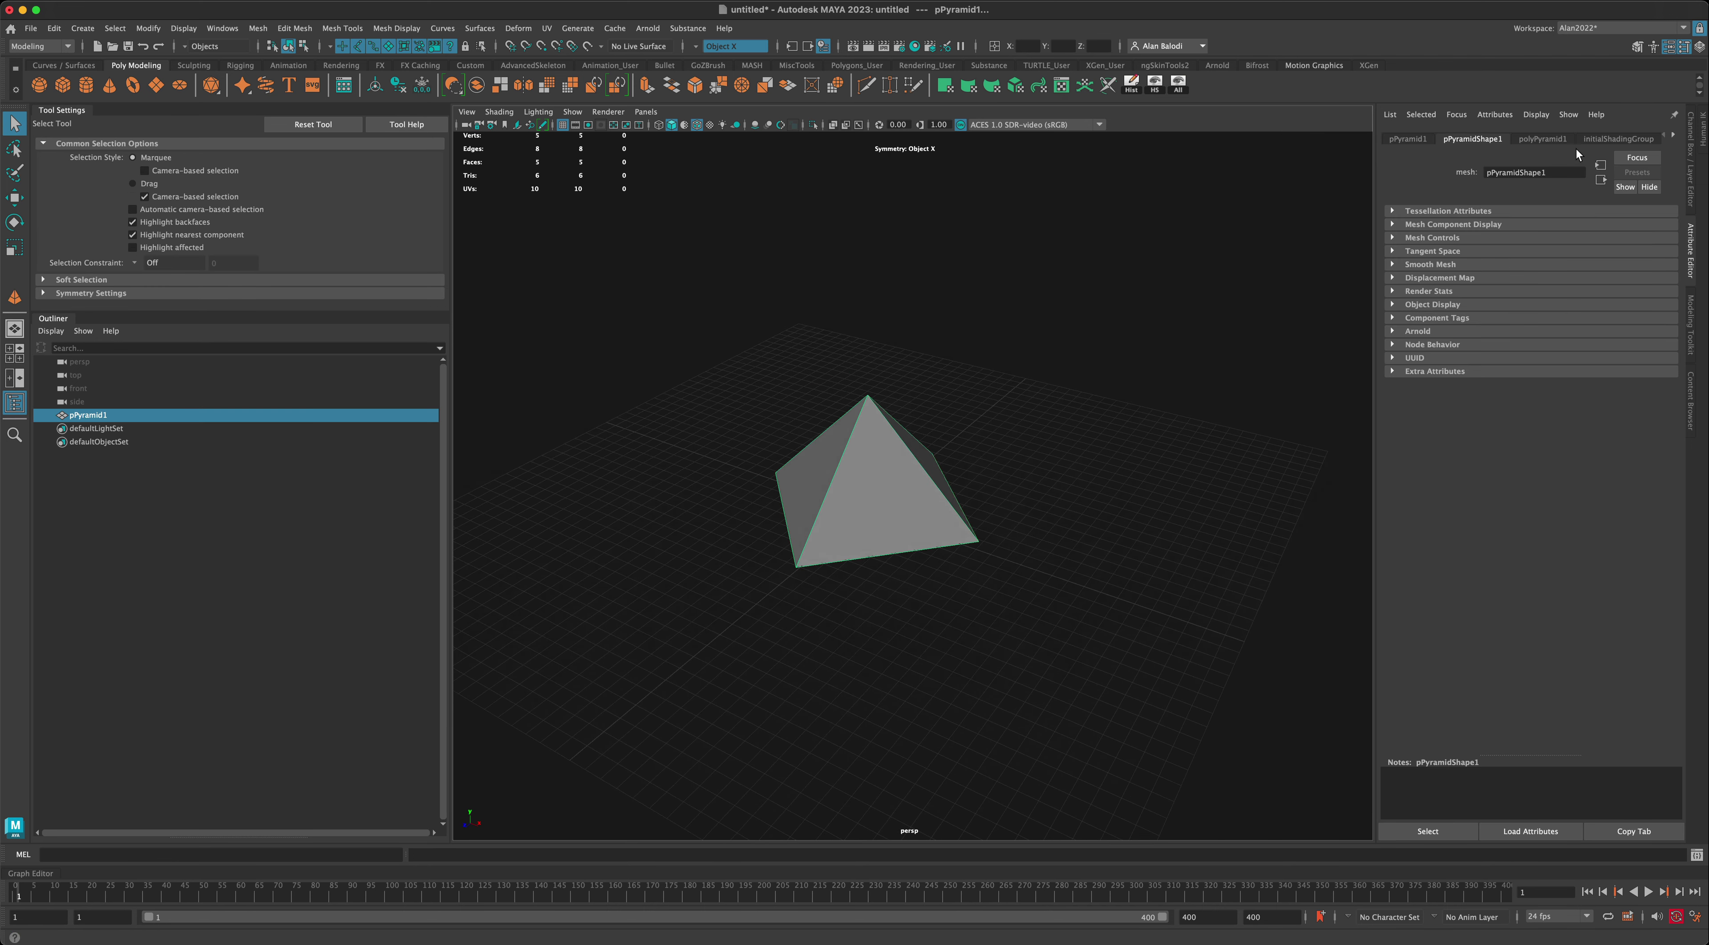
Step: Set the pyramid's Subdivisions Height to 9 in its construction history
click(1562, 137)
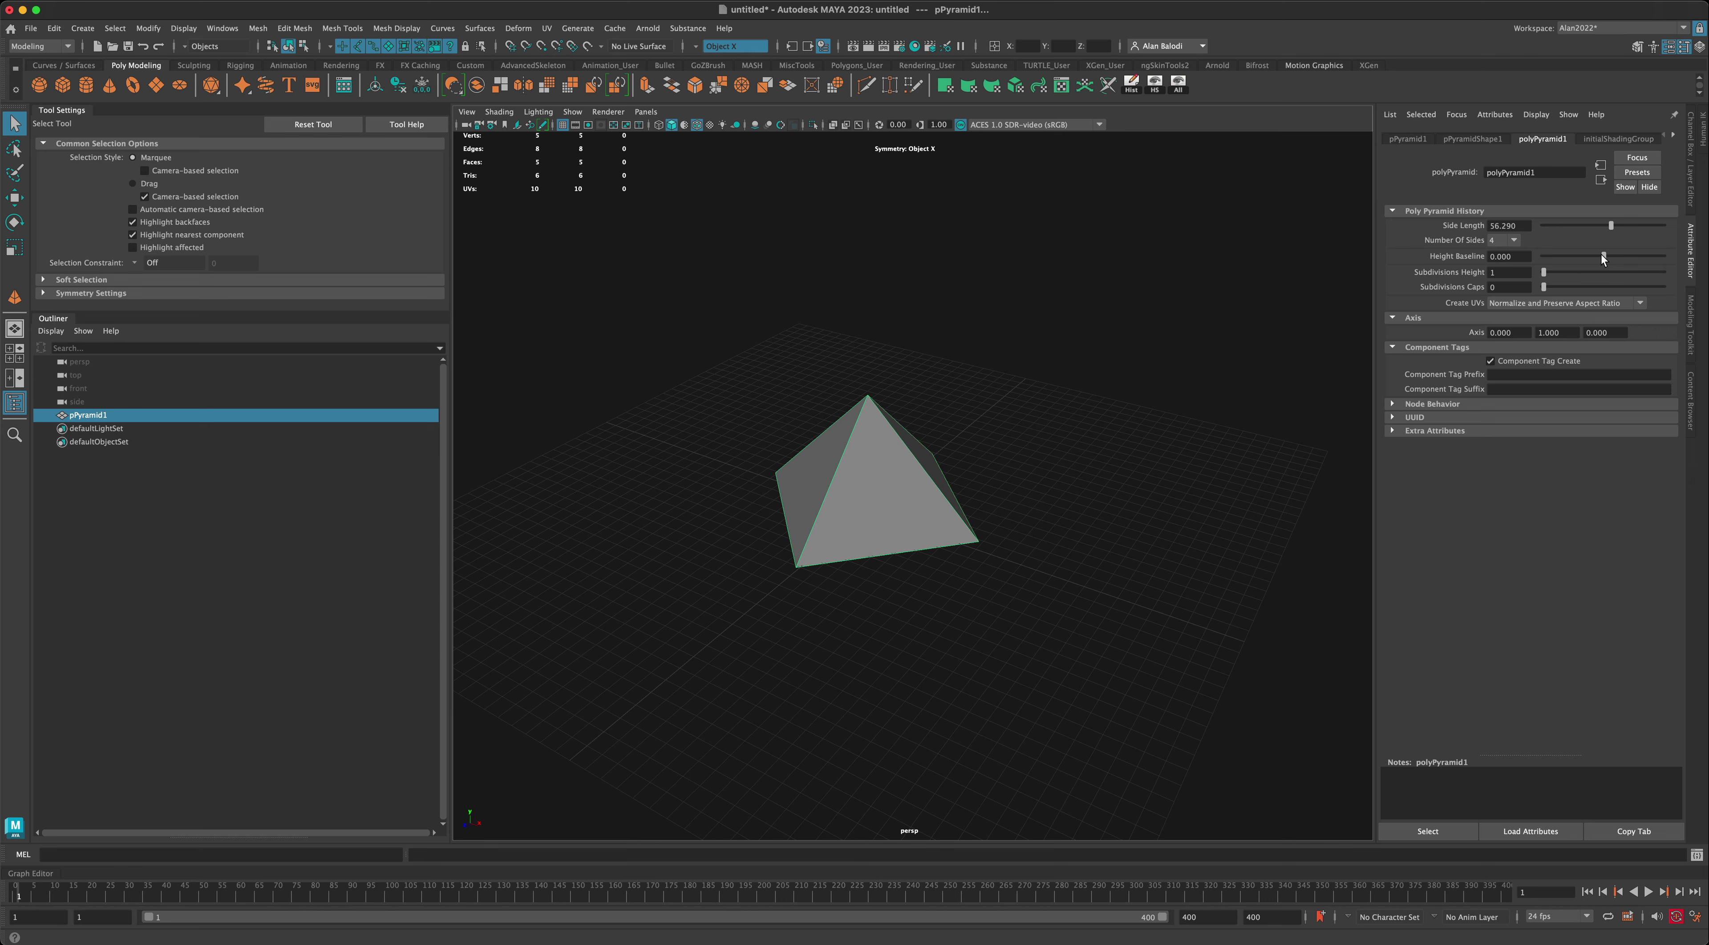
drag(1602, 254, 1562, 270)
key(ctrl+z)
alt+drag(929, 528, 936, 520)
mouse_move(1019, 555)
alt+mouse_down()
mouse_move(988, 551)
mouse_move(1049, 575)
mouse_move(1054, 552)
mouse_move(1022, 550)
alt+mouse_up()
Step: Make a regular duplicate of the pyramid and move the copy along X beside the original
key(w)
key(ctrl+d)
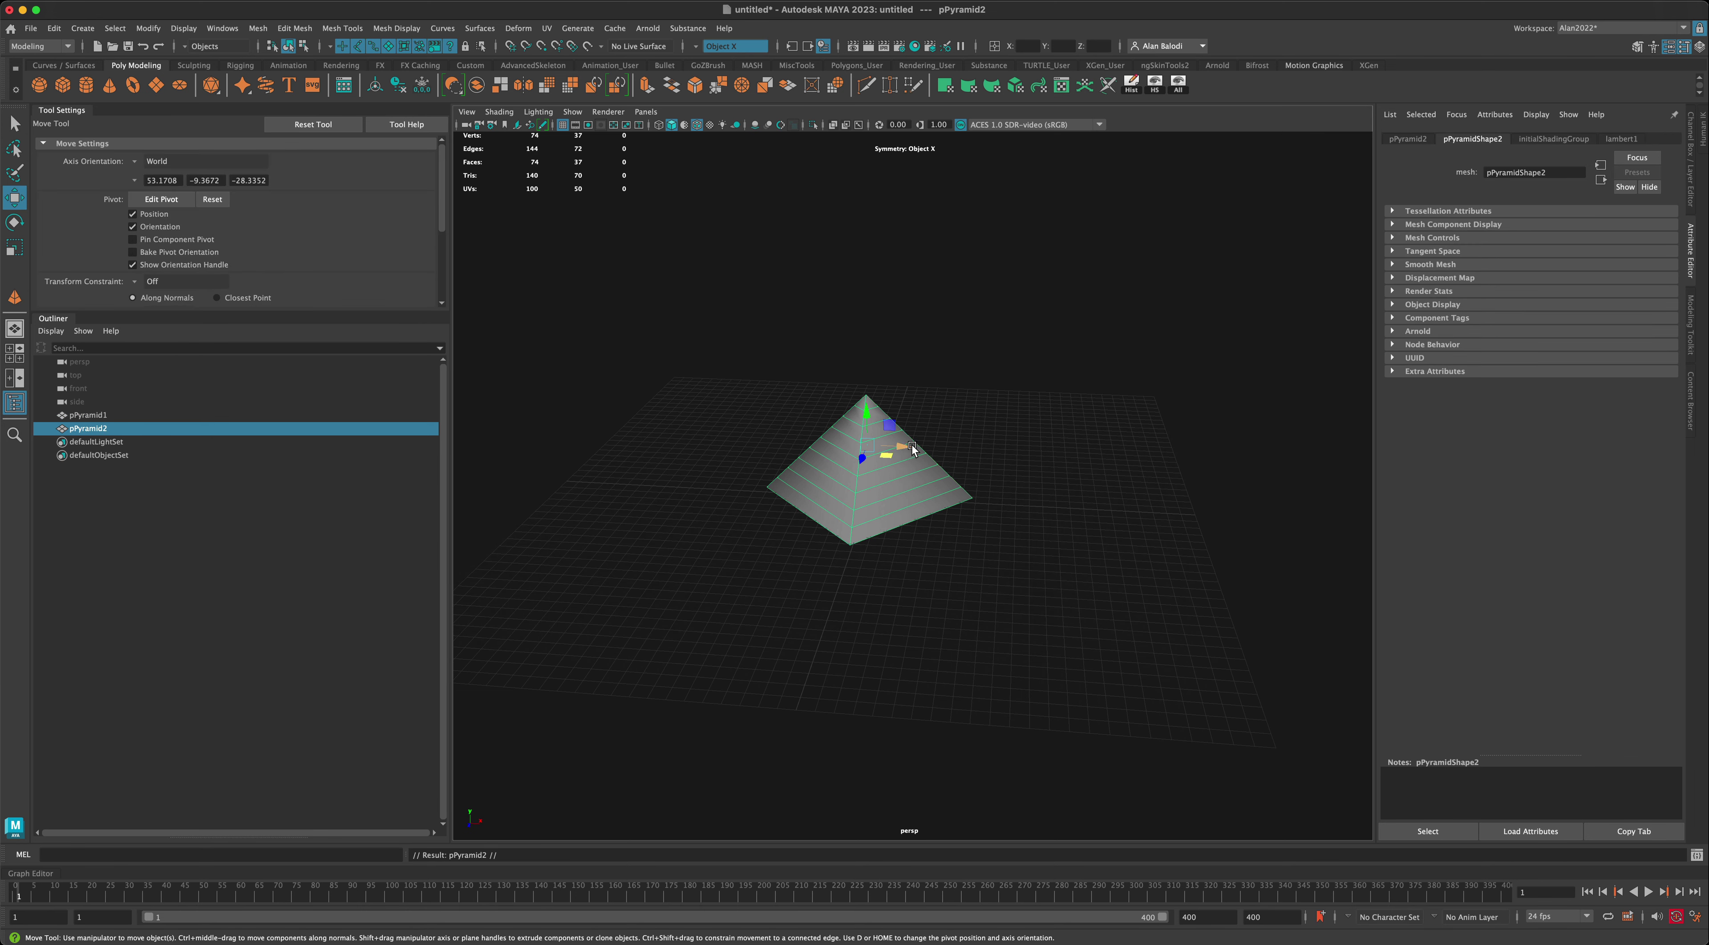
drag(904, 445, 1126, 458)
alt+drag(1105, 604, 992, 580)
Step: Compare the attributes of the original pyramid and its copy to see which one keeps its polyPyramid construction history
click(897, 538)
click(921, 475)
alt+drag(988, 530, 960, 514)
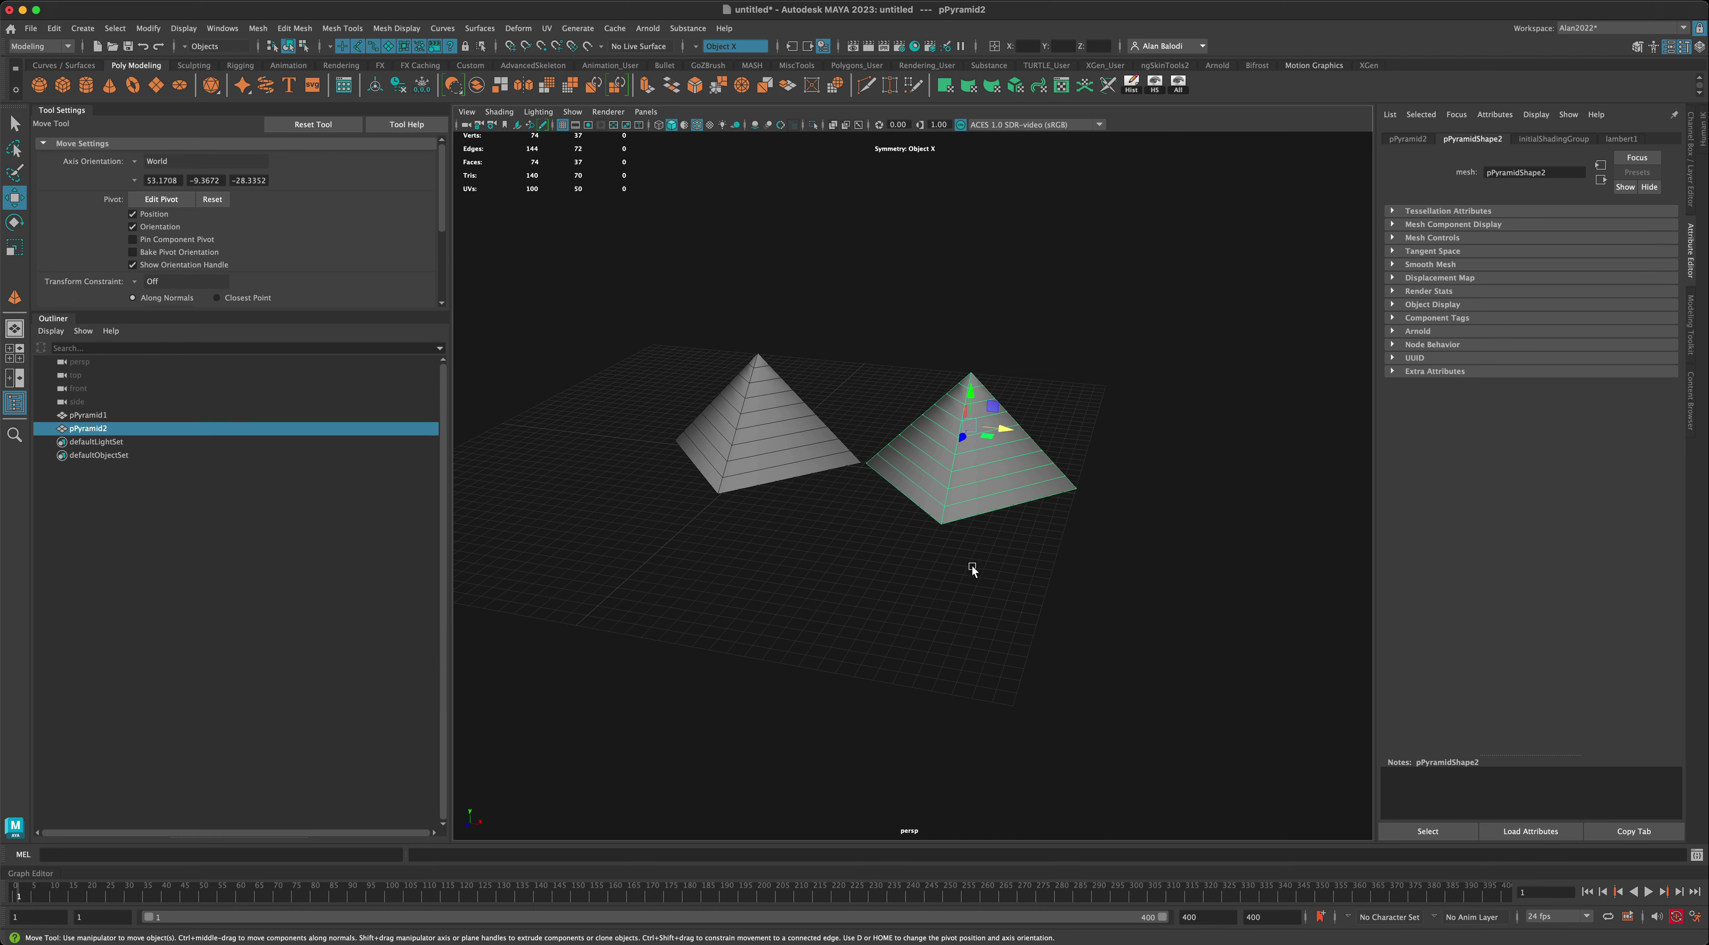
scroll(972, 569, up, 3)
alt+middle_drag(1052, 505, 1053, 530)
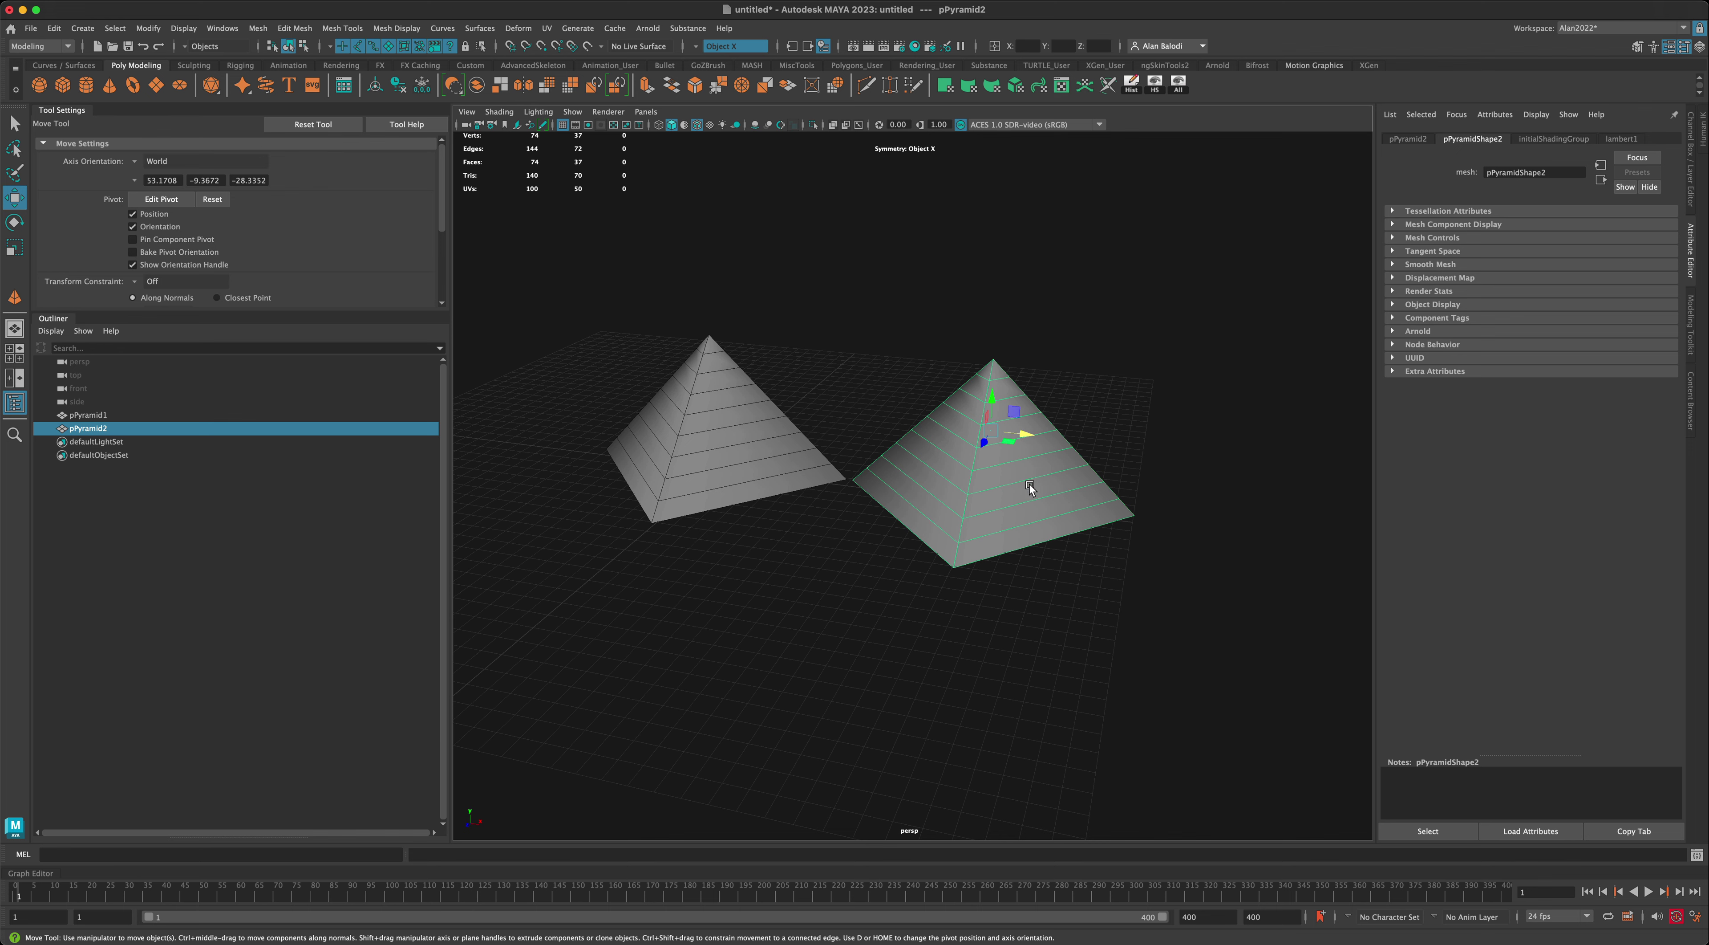
click(770, 464)
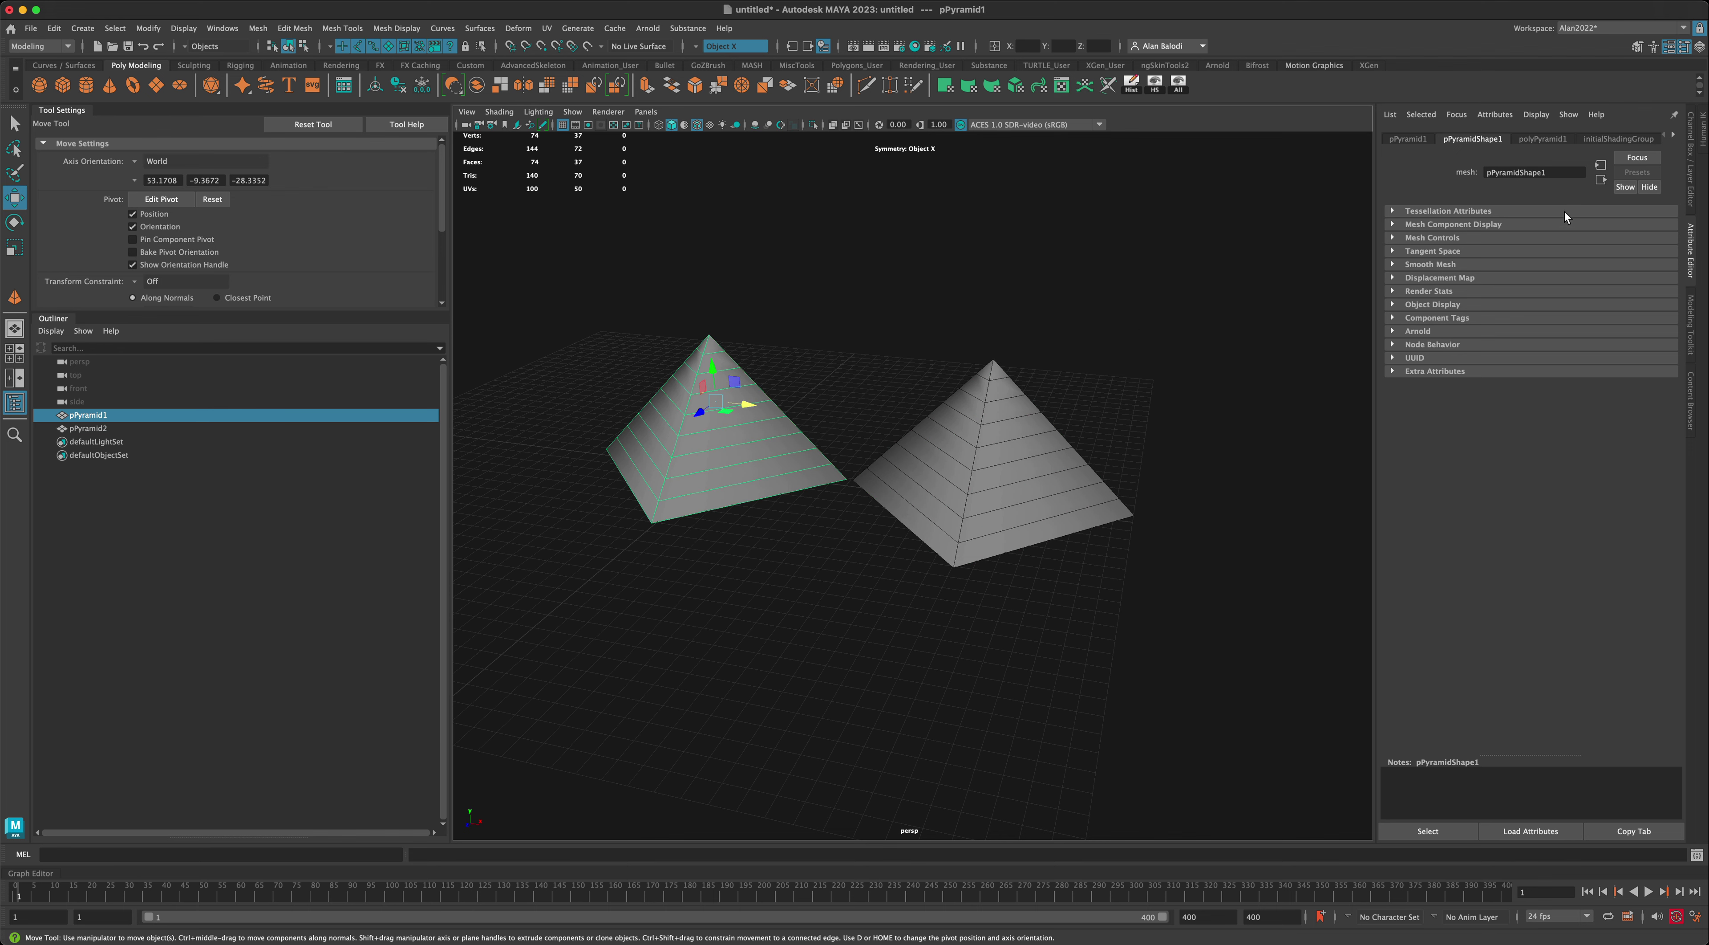
click(1553, 140)
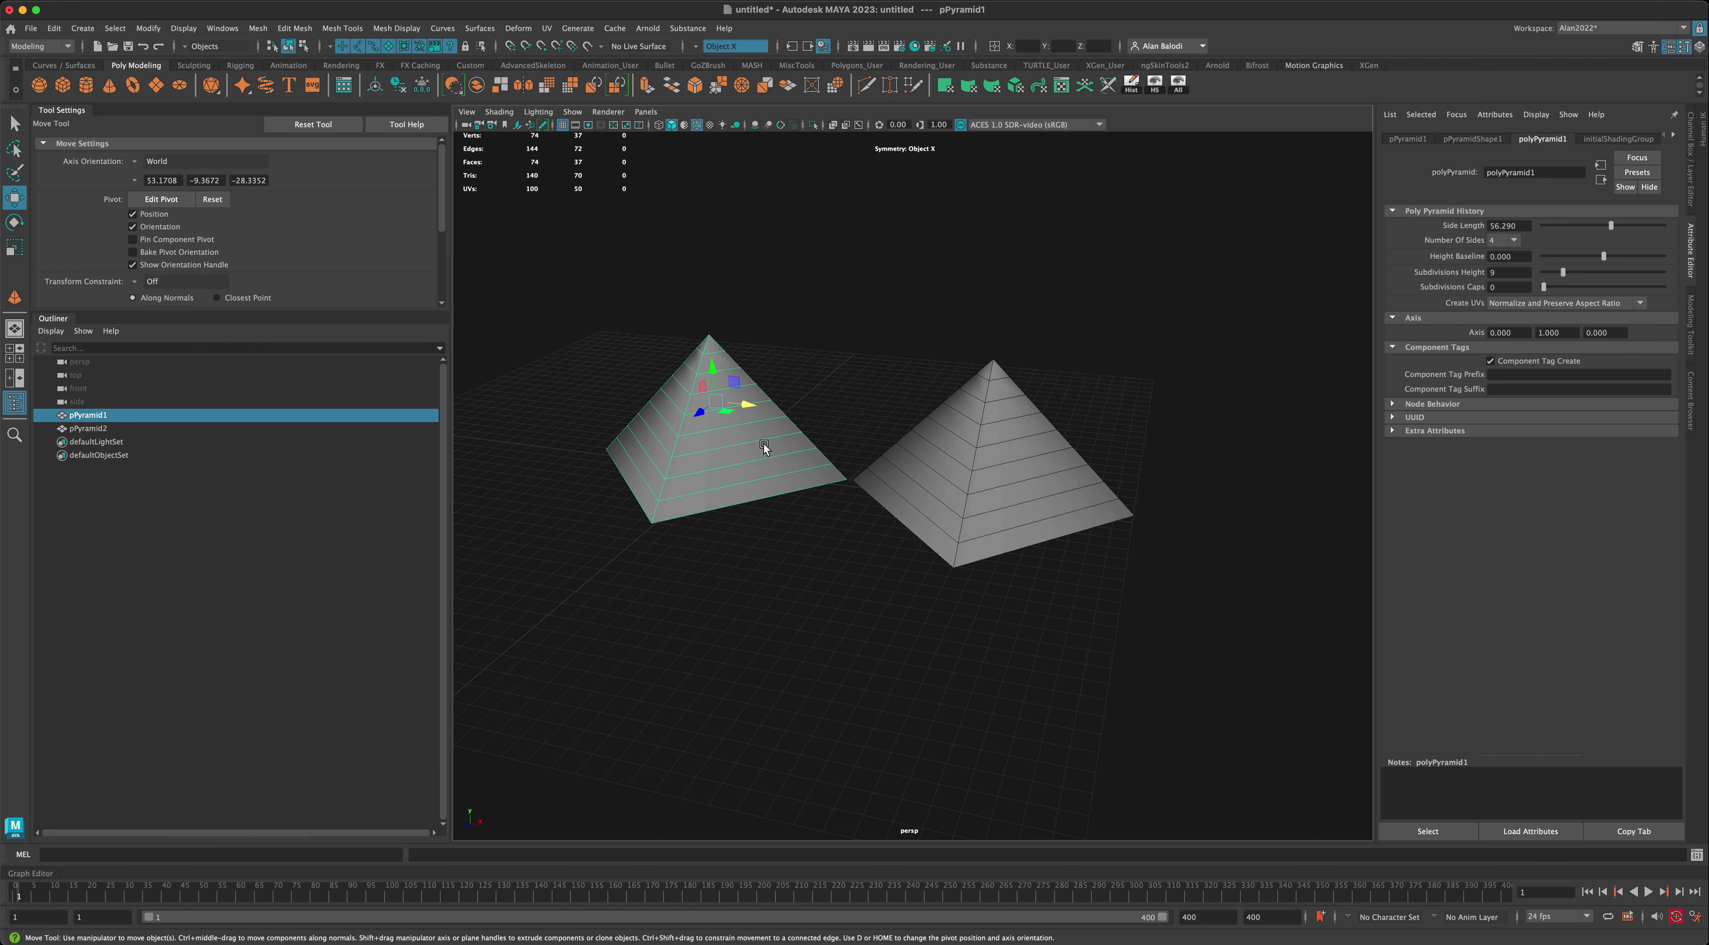
click(977, 437)
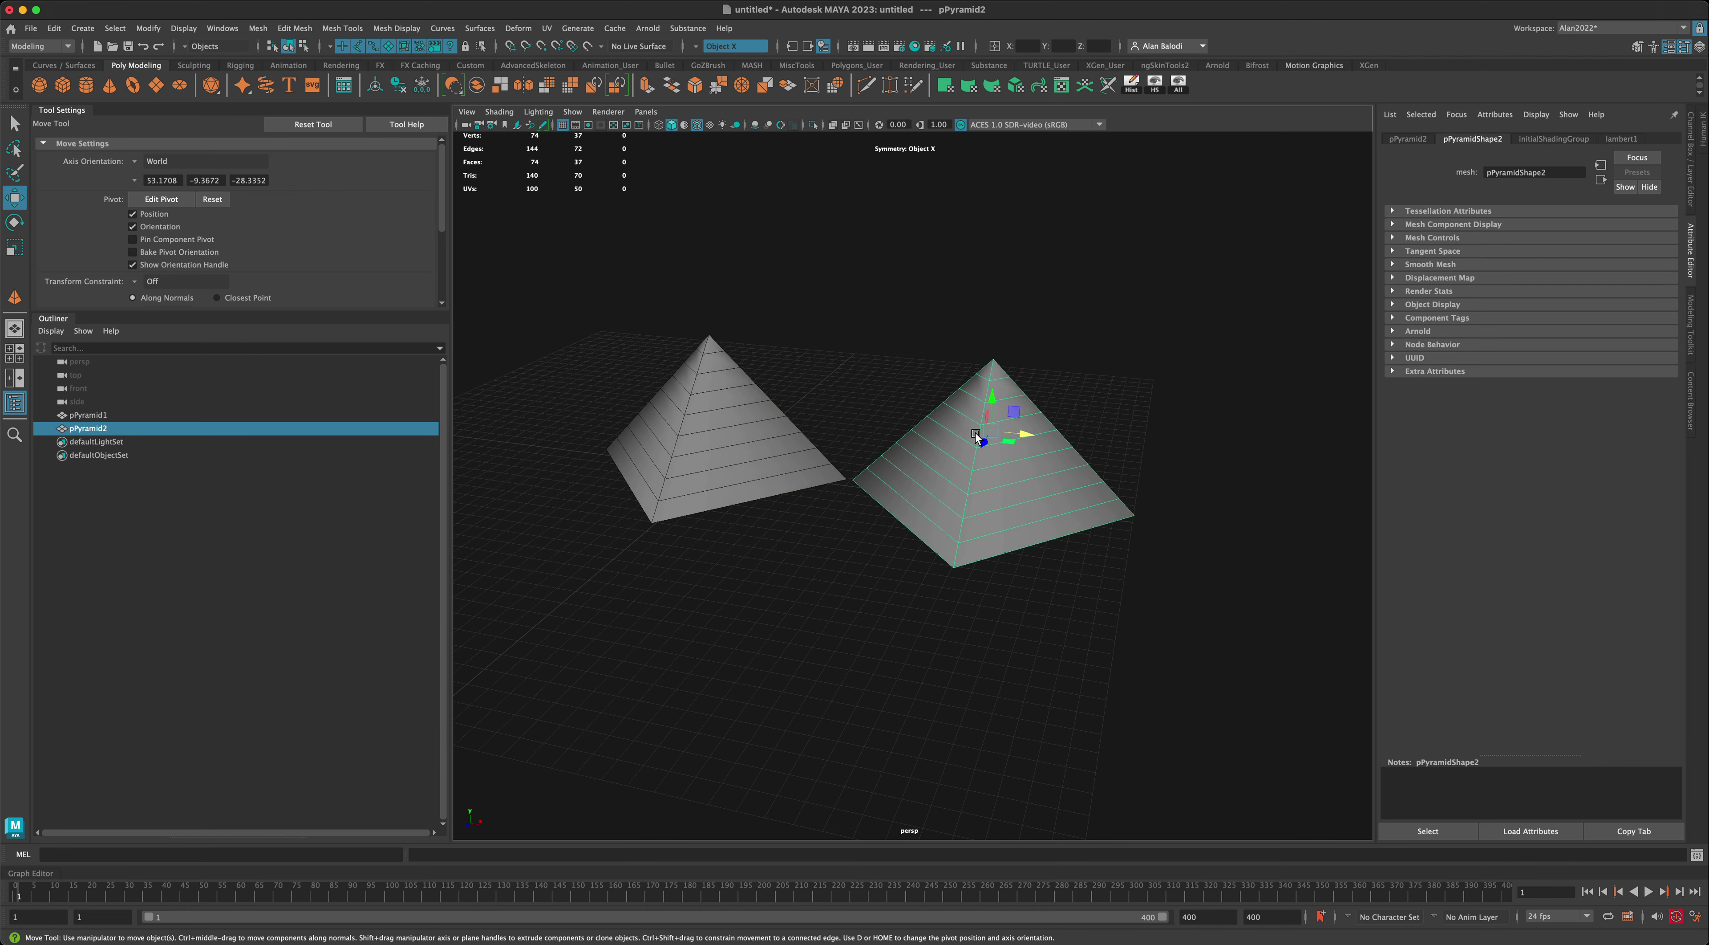
click(944, 327)
click(973, 445)
Step: Delete the duplicated pyramid
scroll(955, 541, down, 3)
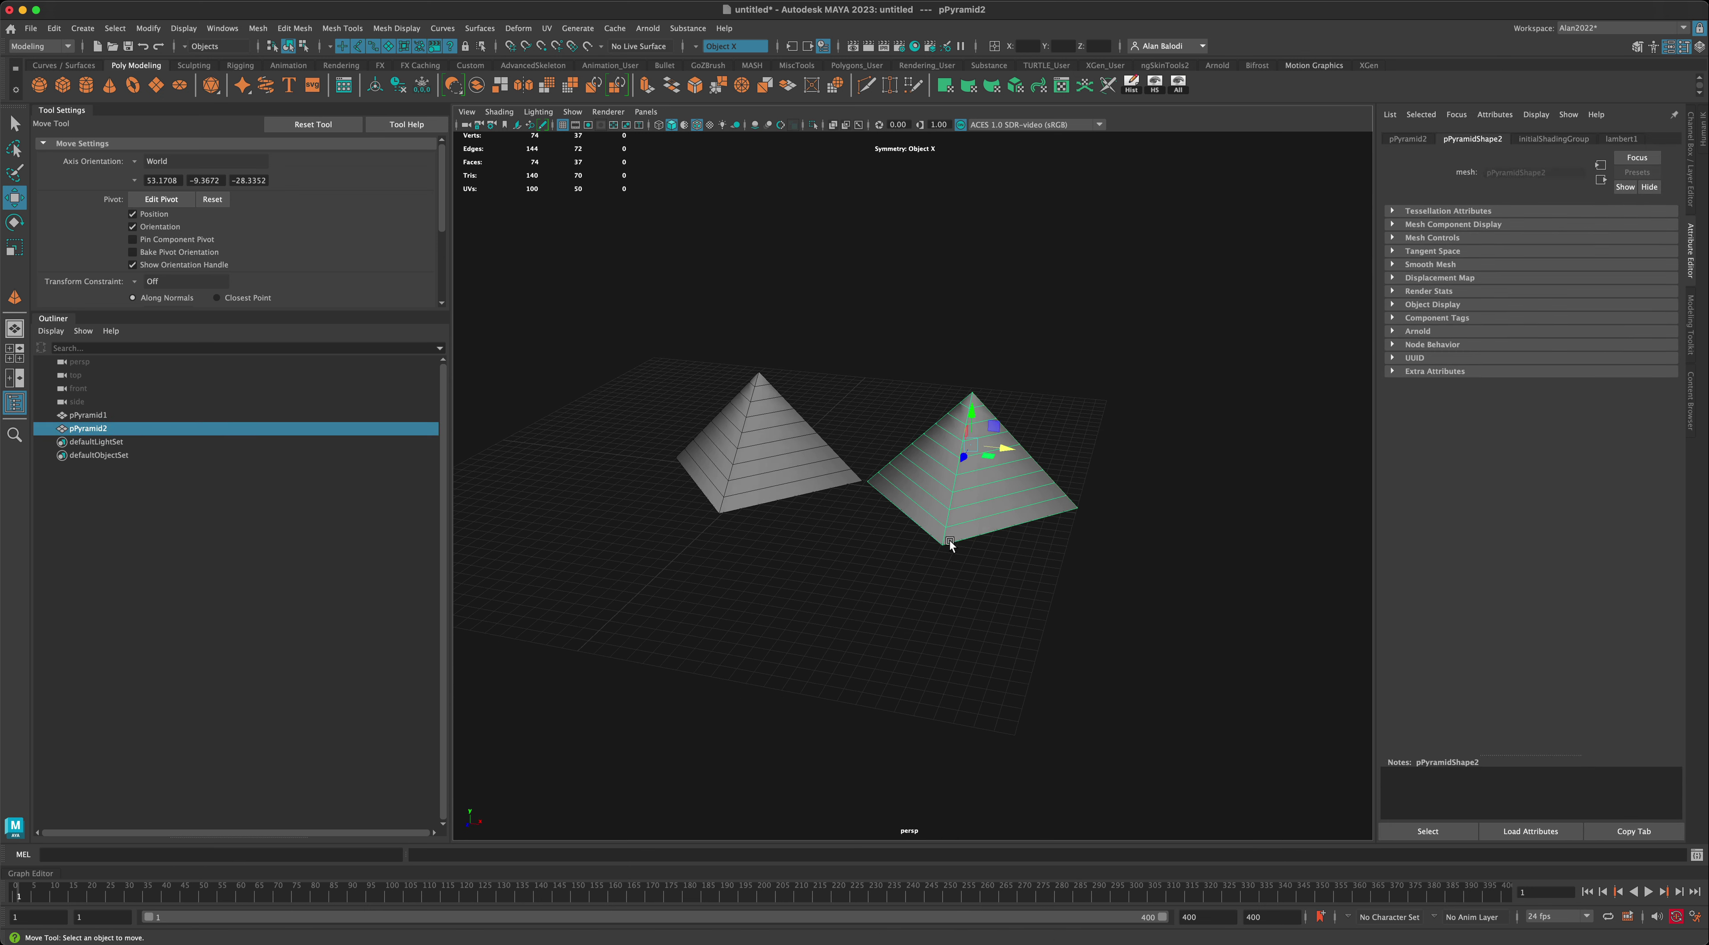
key(Delete)
Step: Select the remaining pyramid and display its polyPyramid history attributes
click(772, 453)
alt+drag(866, 553, 855, 565)
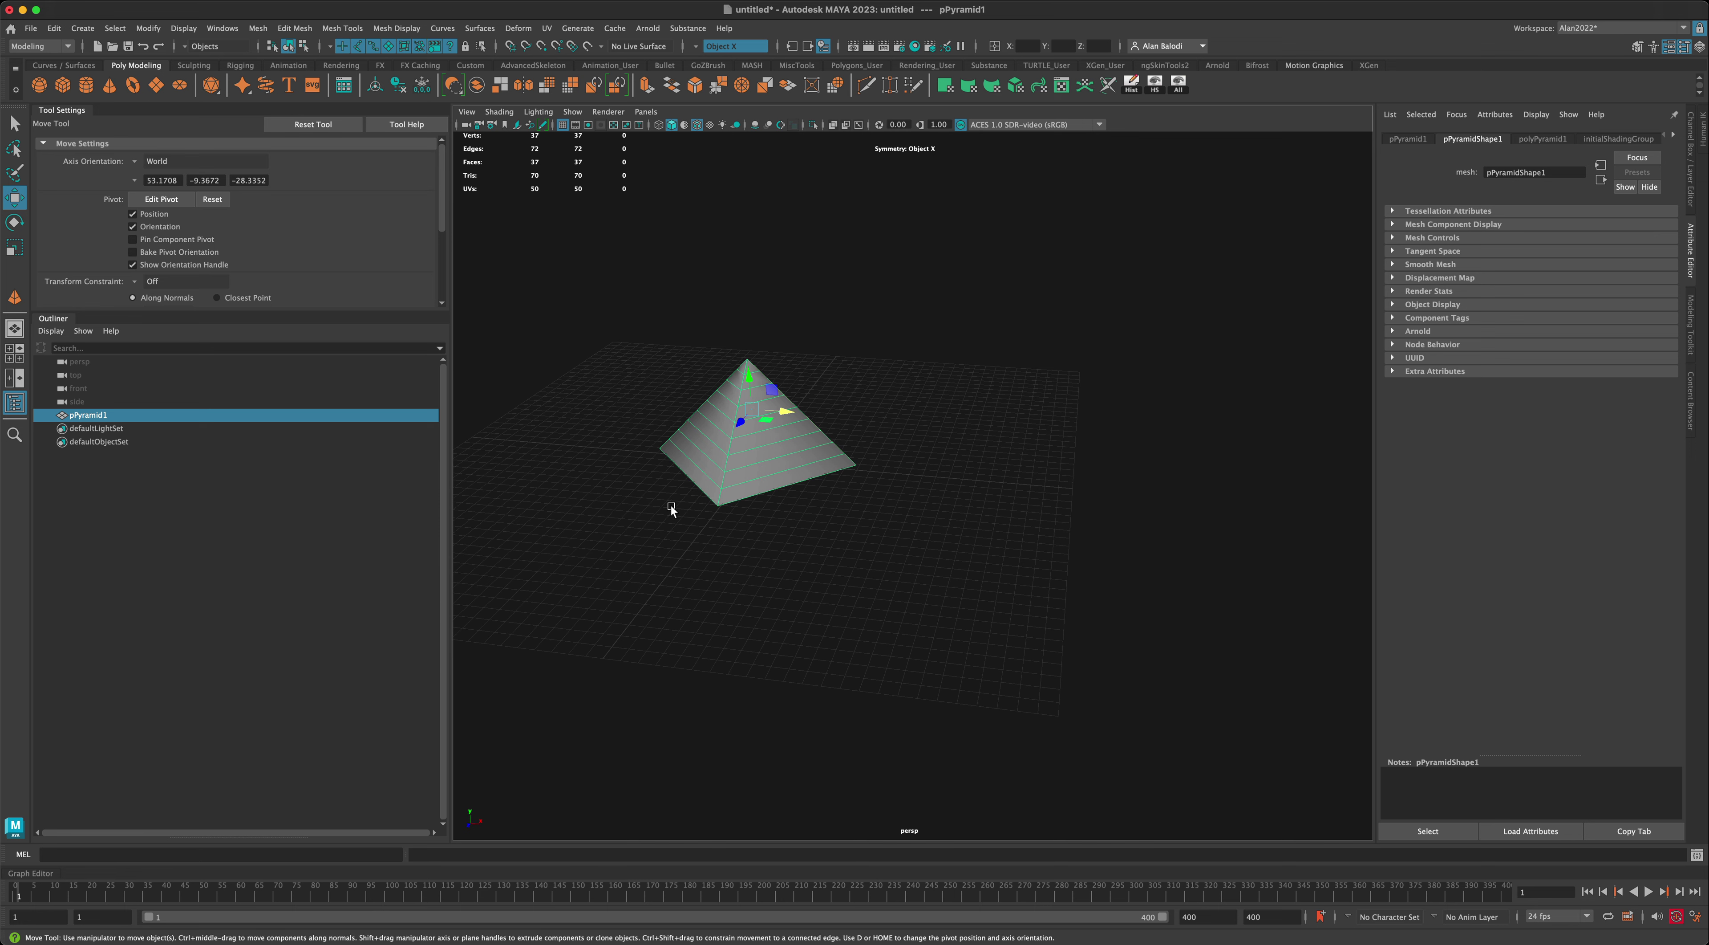
alt+drag(674, 492, 635, 476)
click(1543, 138)
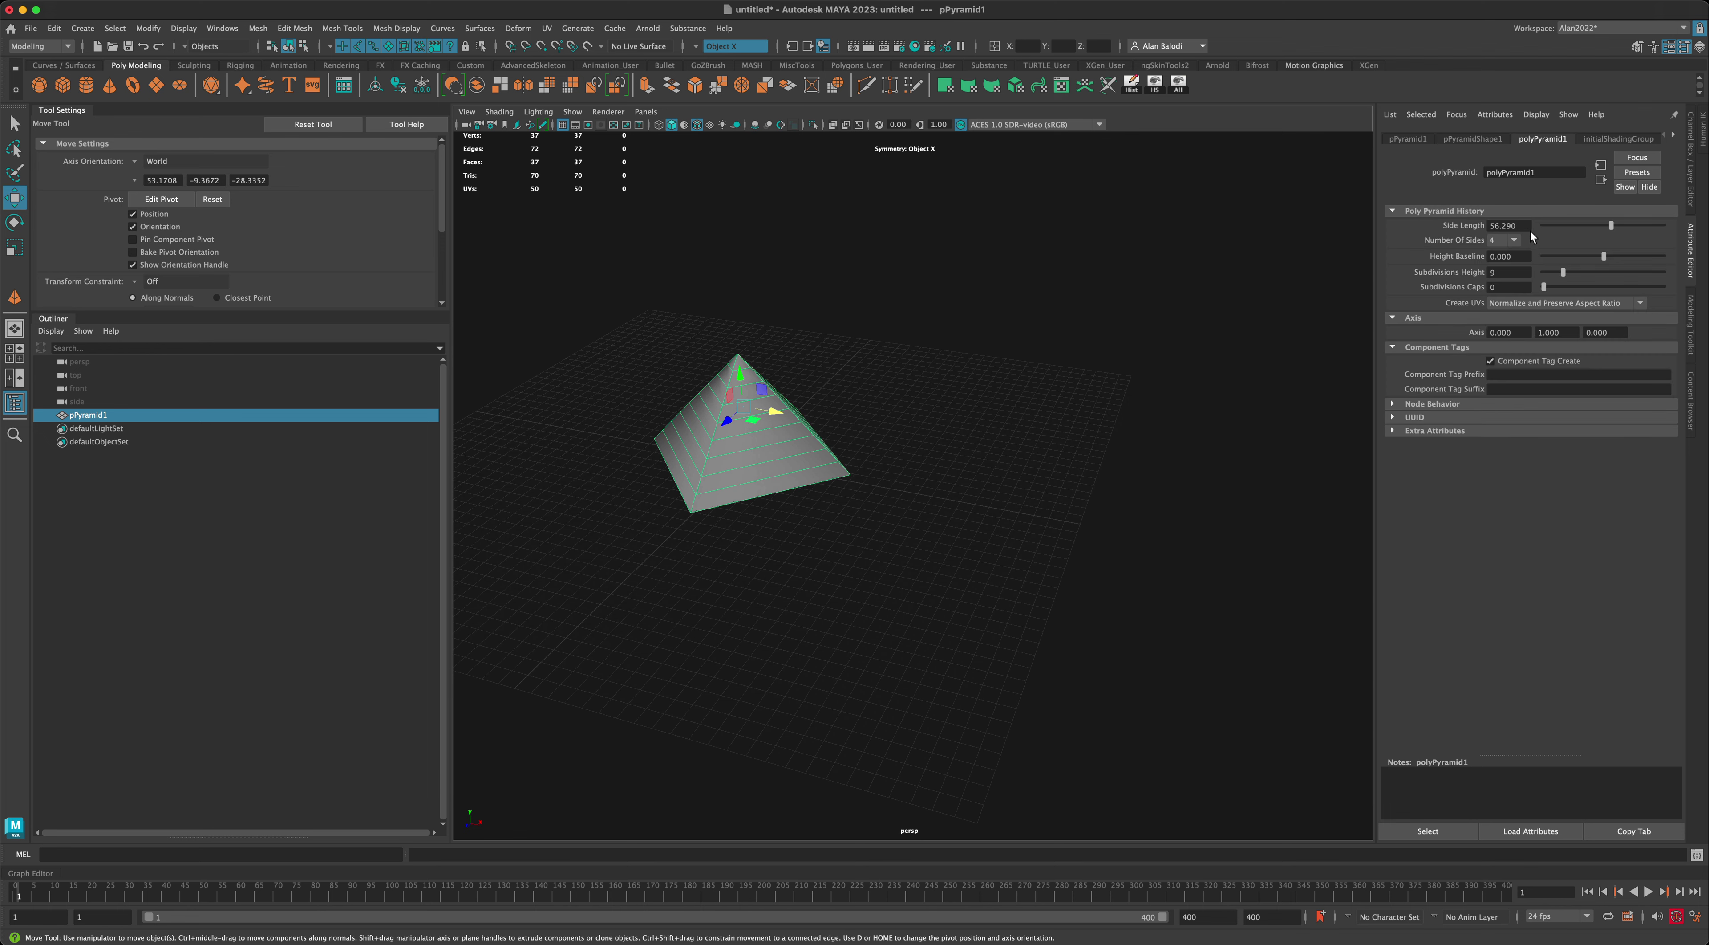
alt+drag(941, 380, 945, 376)
Step: Duplicate the pyramid with Duplicate Special, resetting the options and enabling Duplicate input graph
click(53, 29)
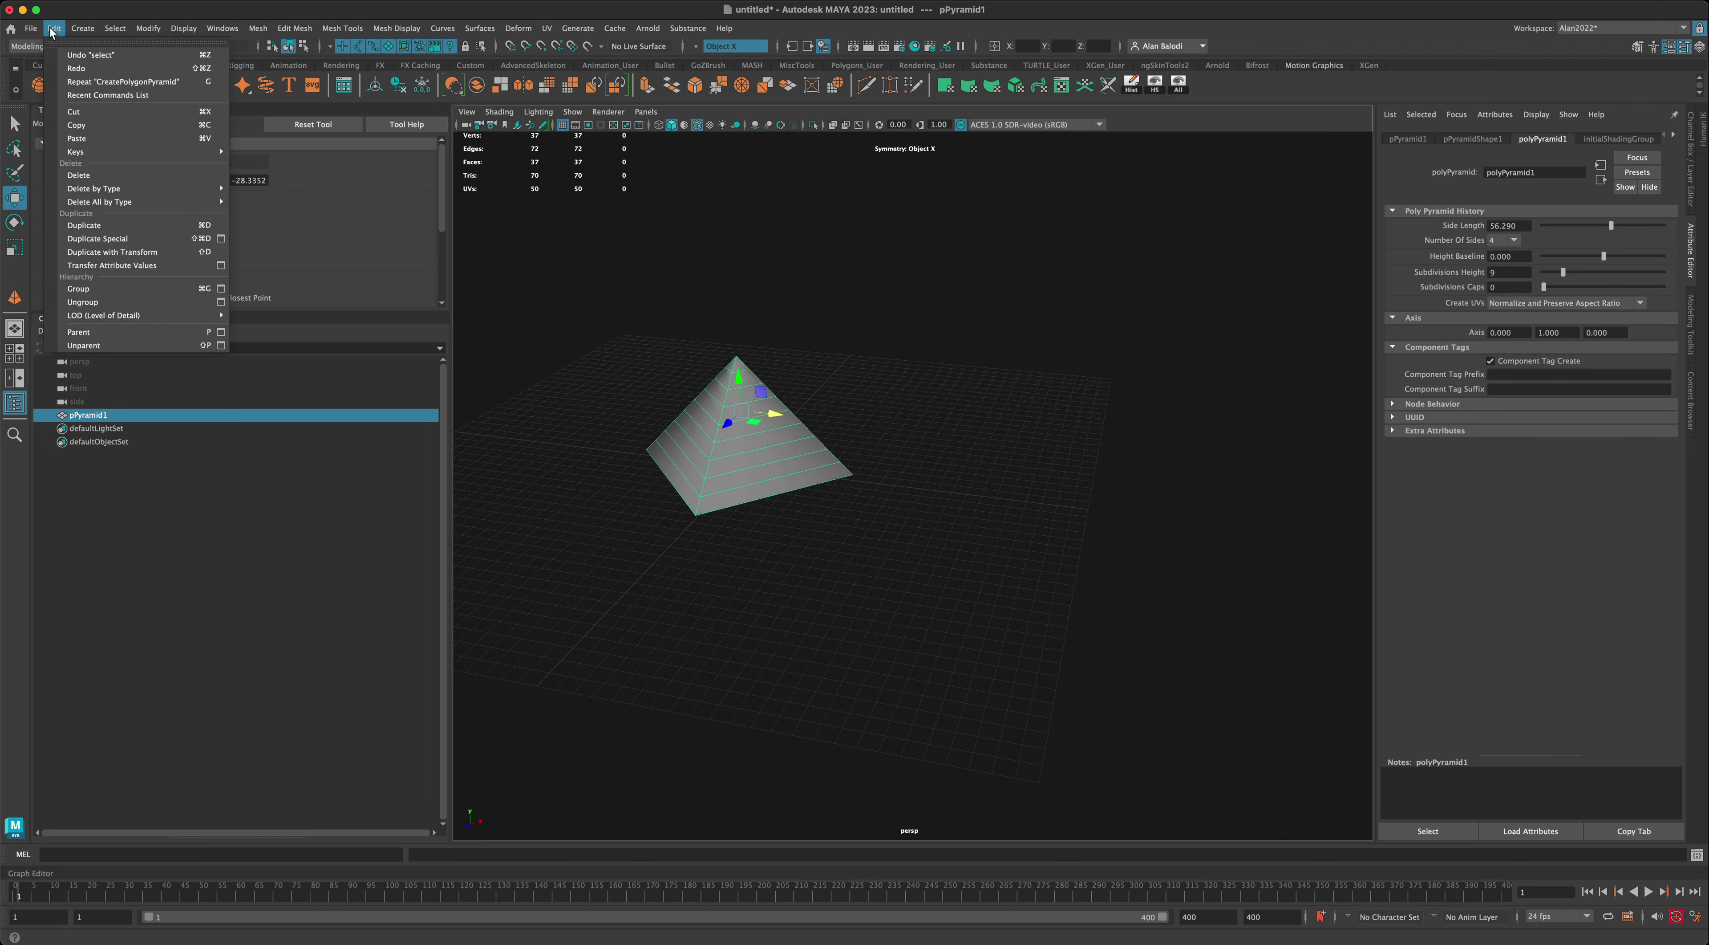
click(221, 239)
drag(398, 292, 374, 296)
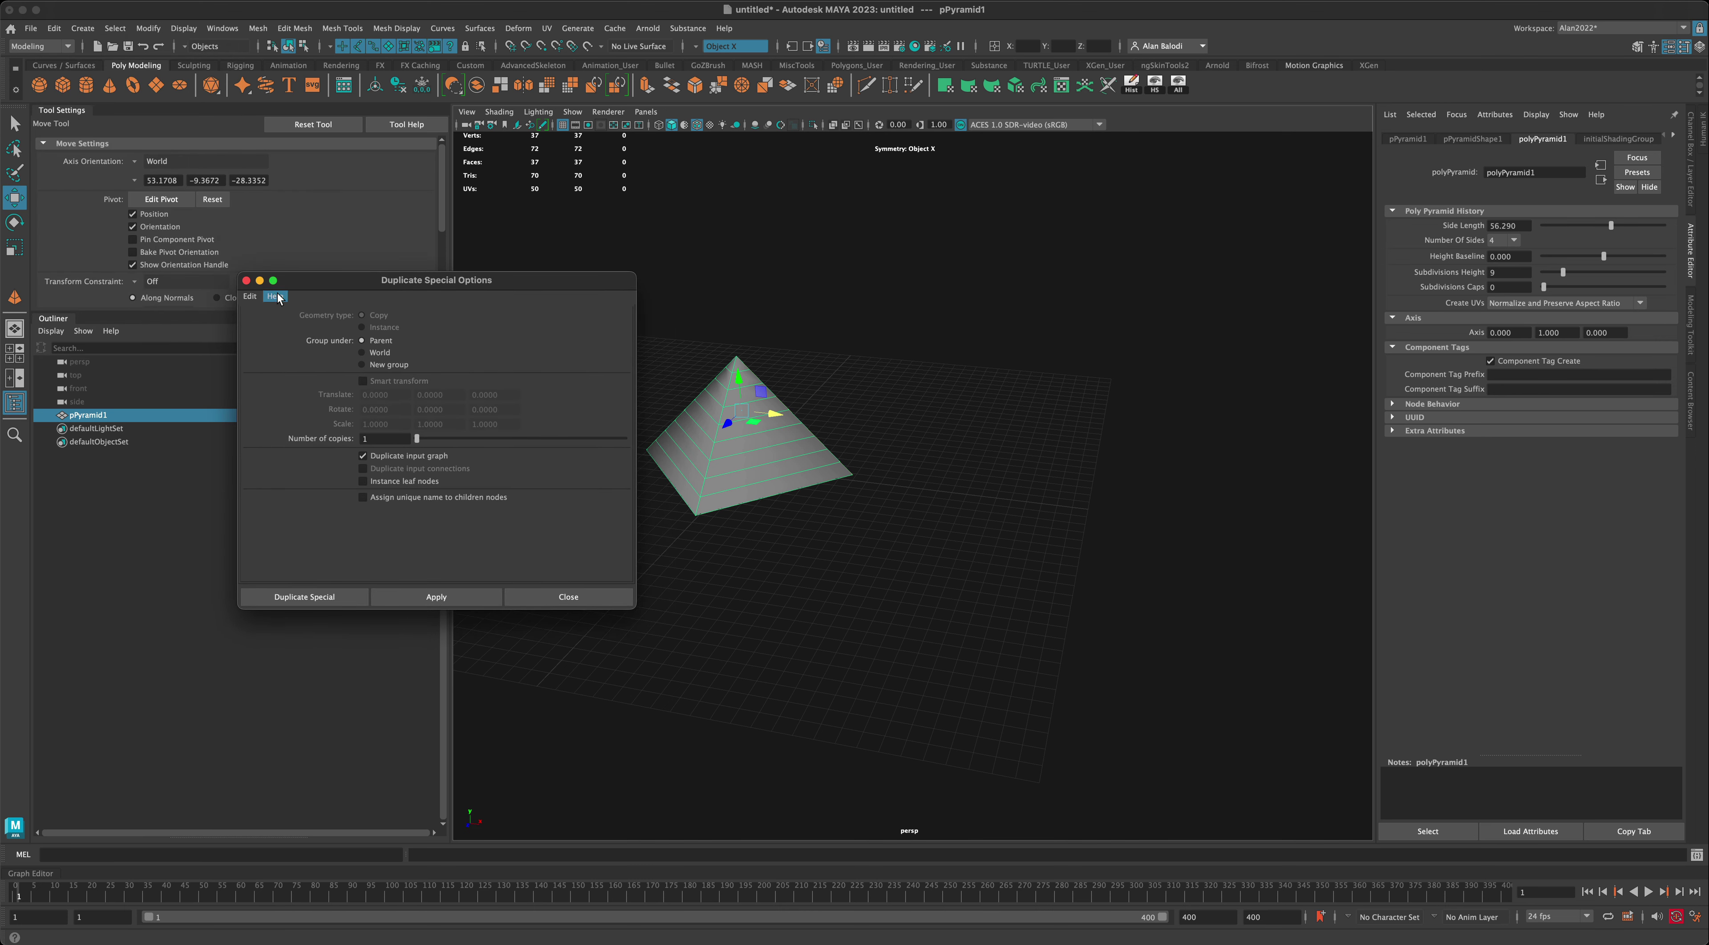
click(292, 324)
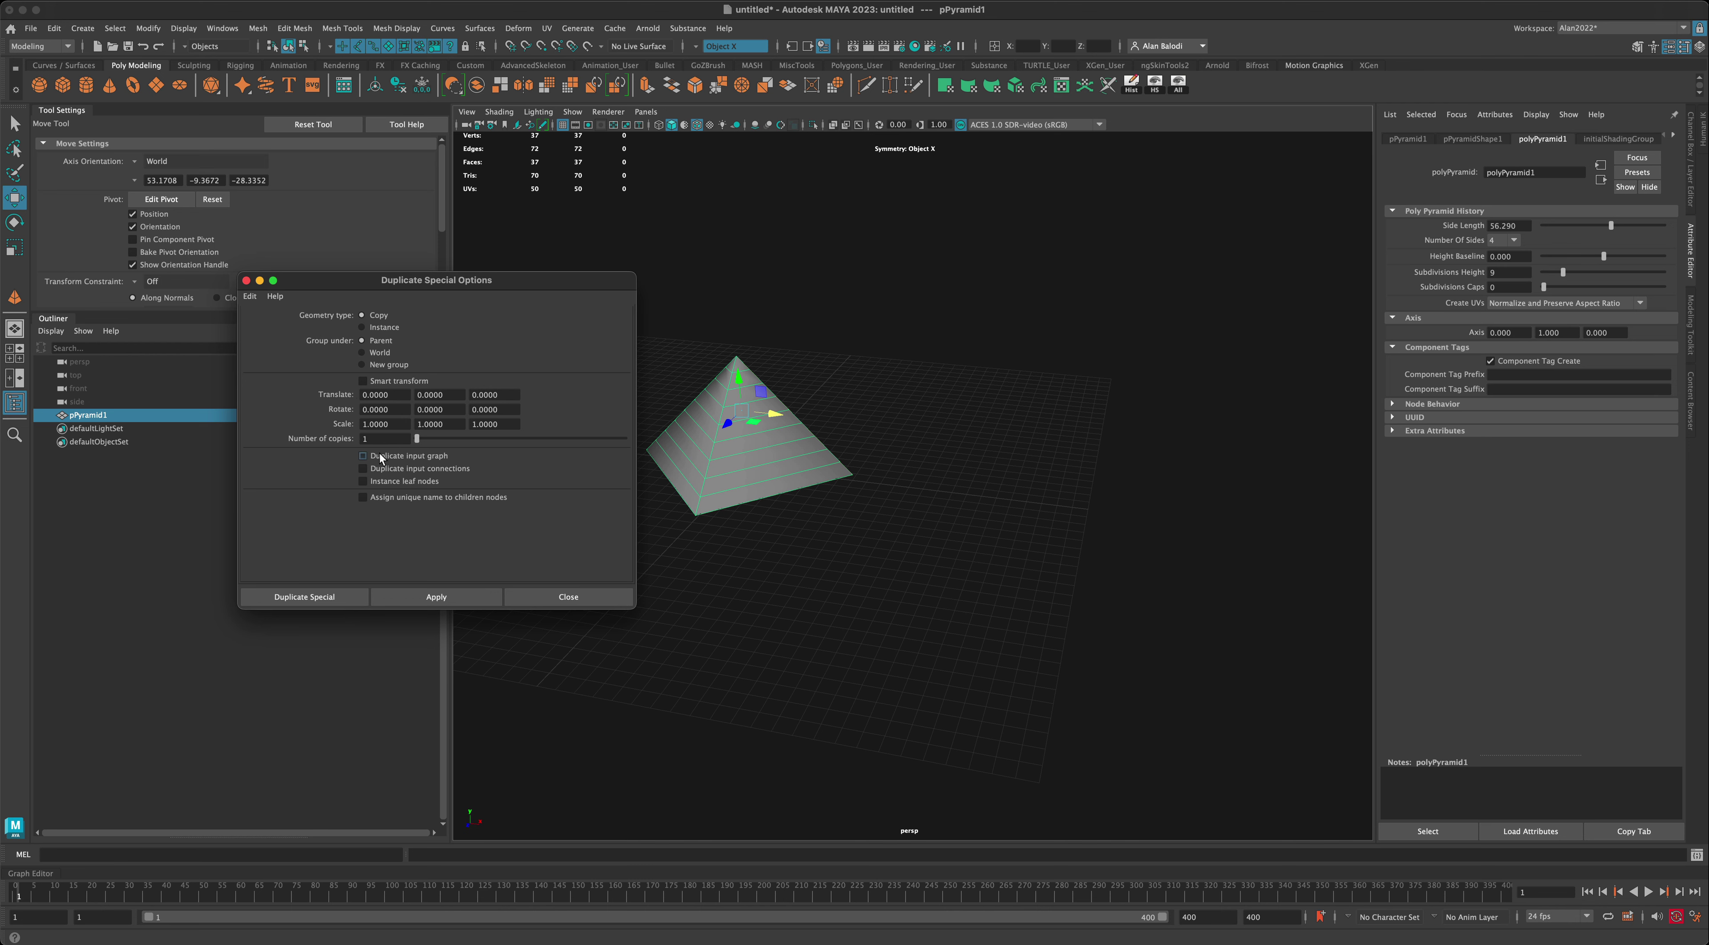
click(392, 456)
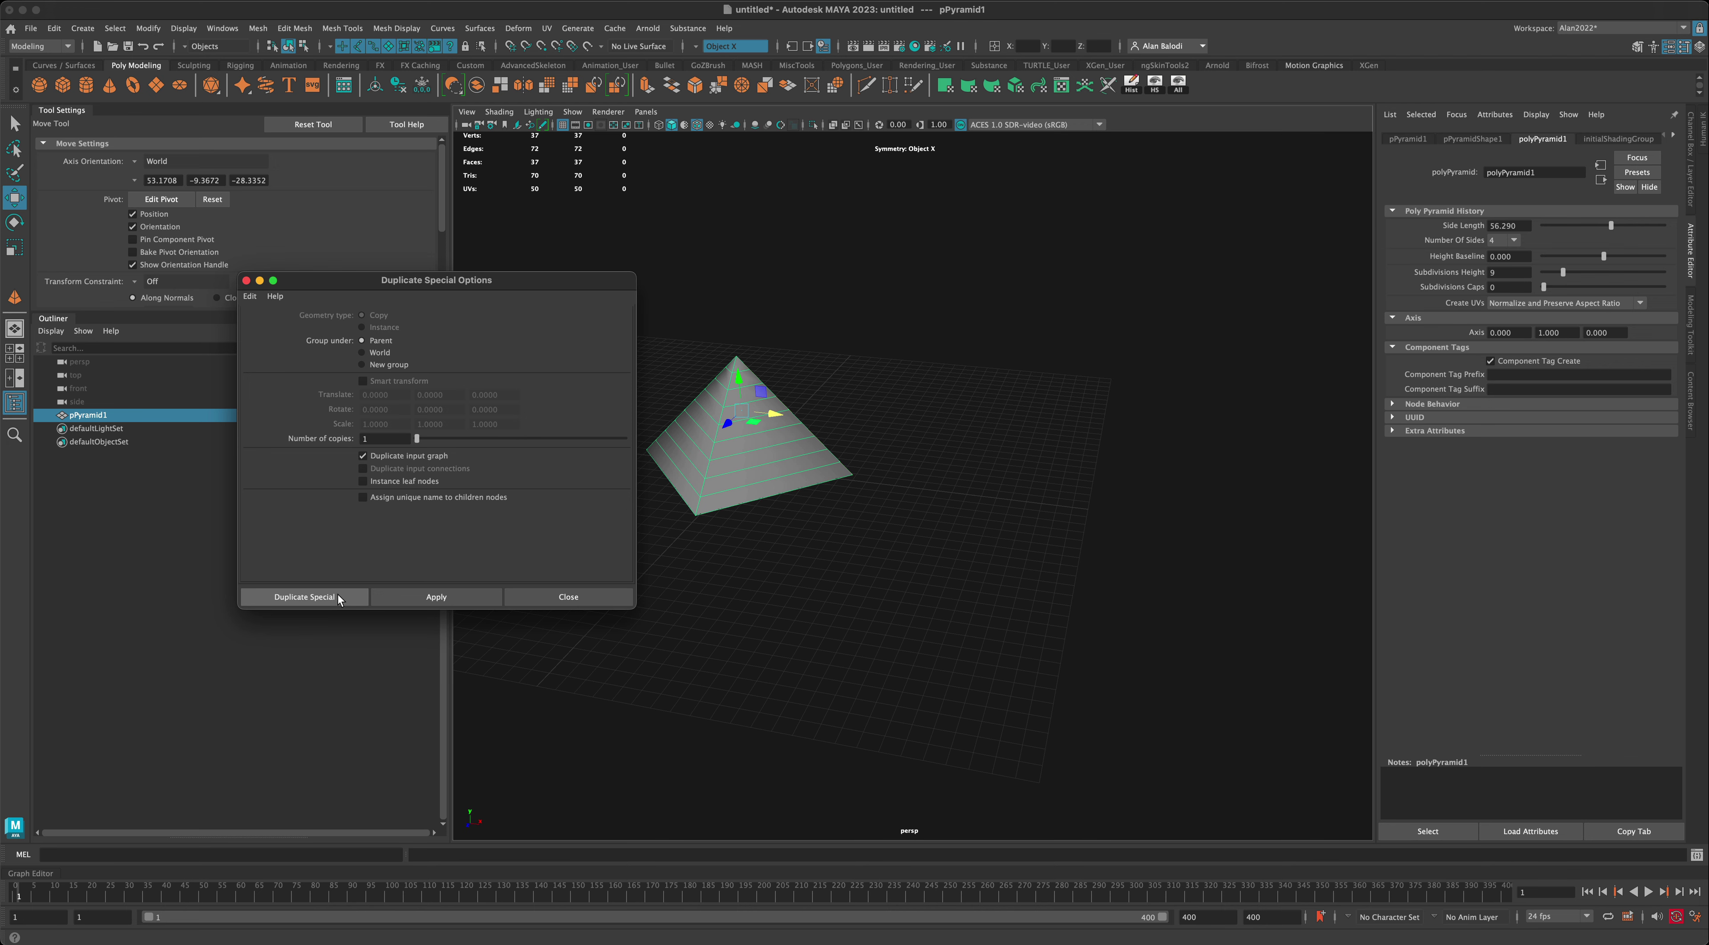
click(414, 596)
Step: Move the new copy along X clear of the original and set its Subdivisions Height to 5
drag(414, 279, 281, 509)
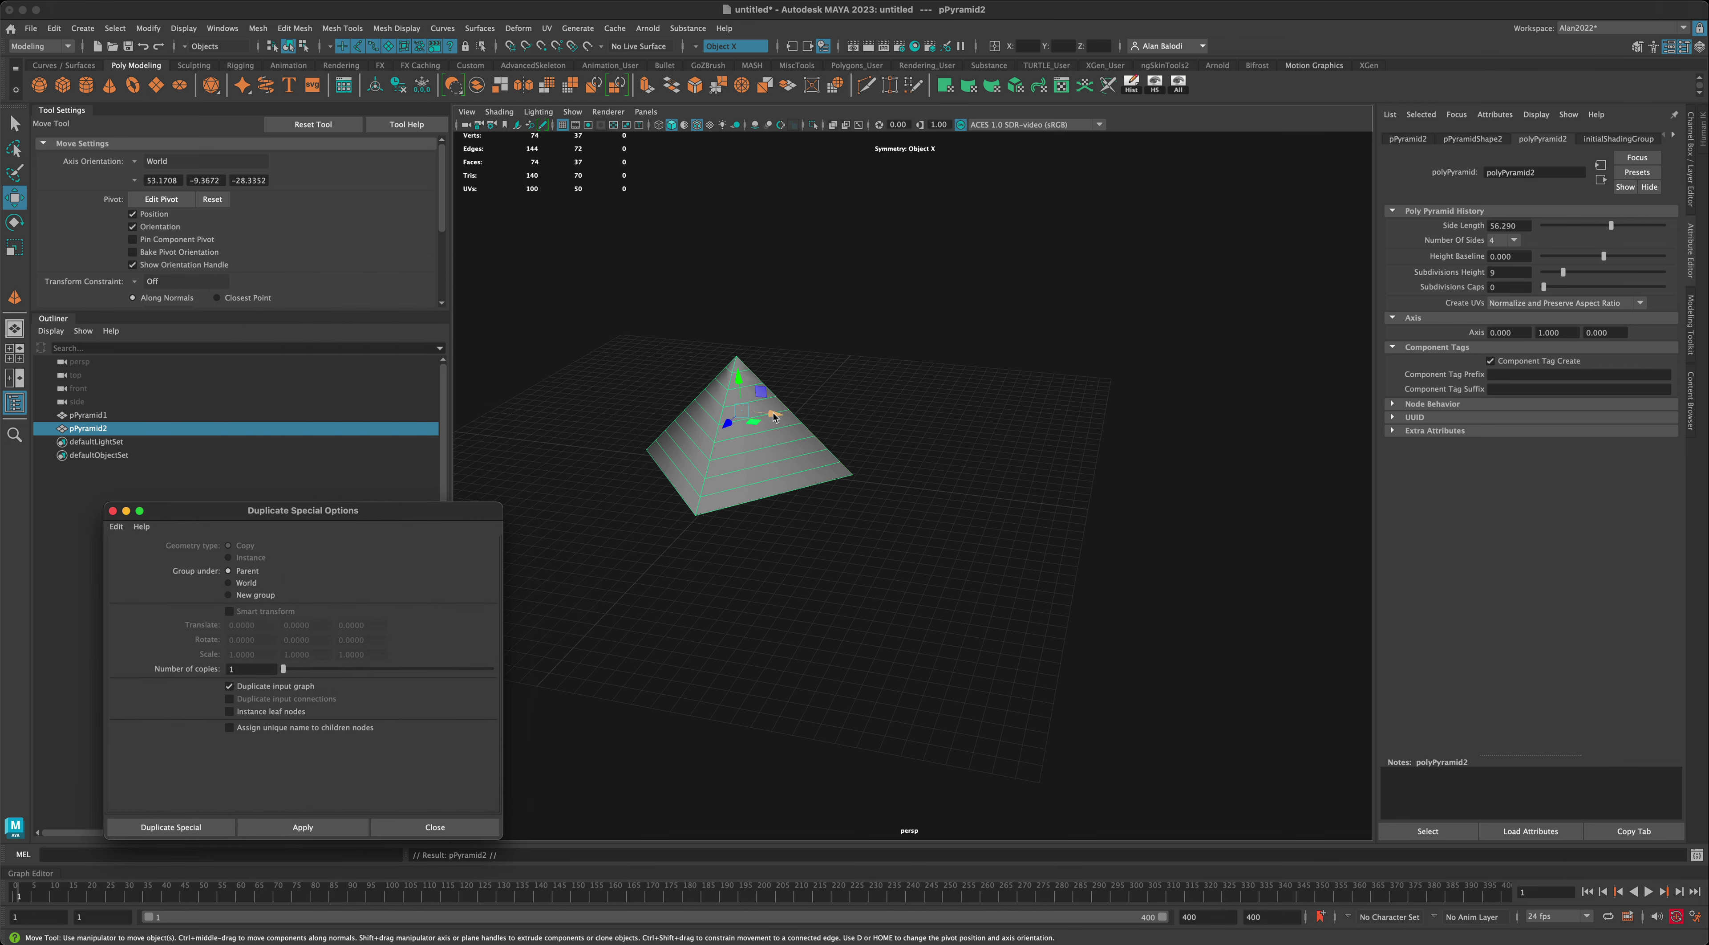
drag(773, 414, 1020, 442)
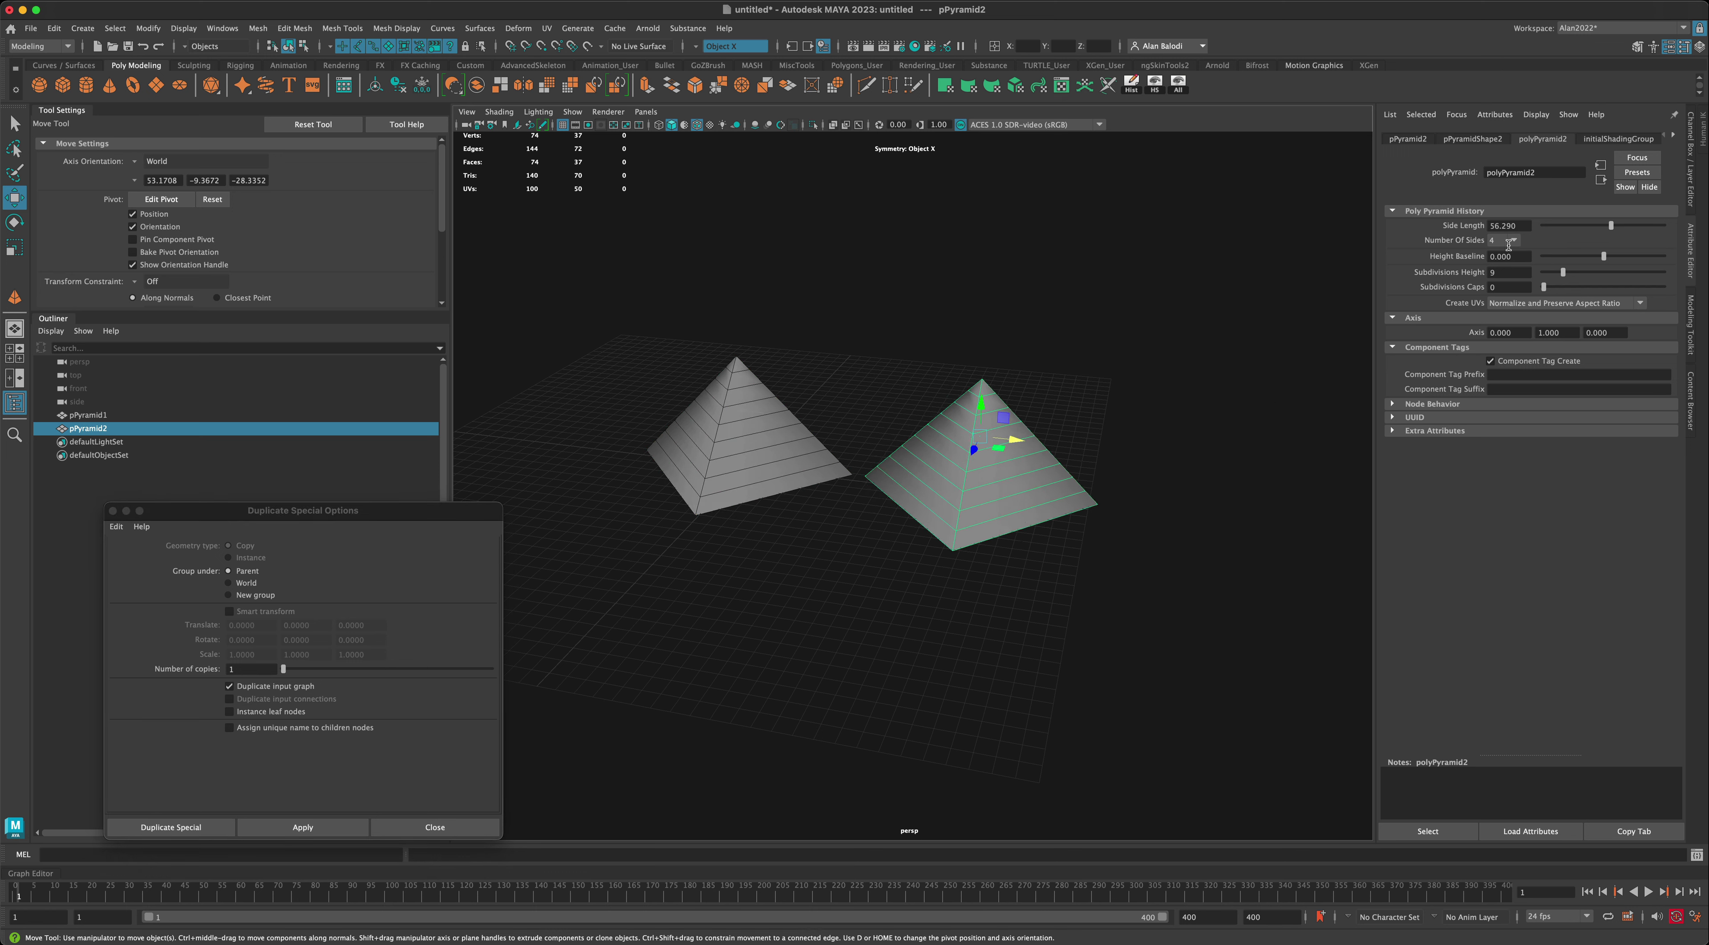
alt+drag(1156, 365, 1137, 363)
alt+drag(1251, 400, 1272, 396)
drag(1563, 272, 1555, 271)
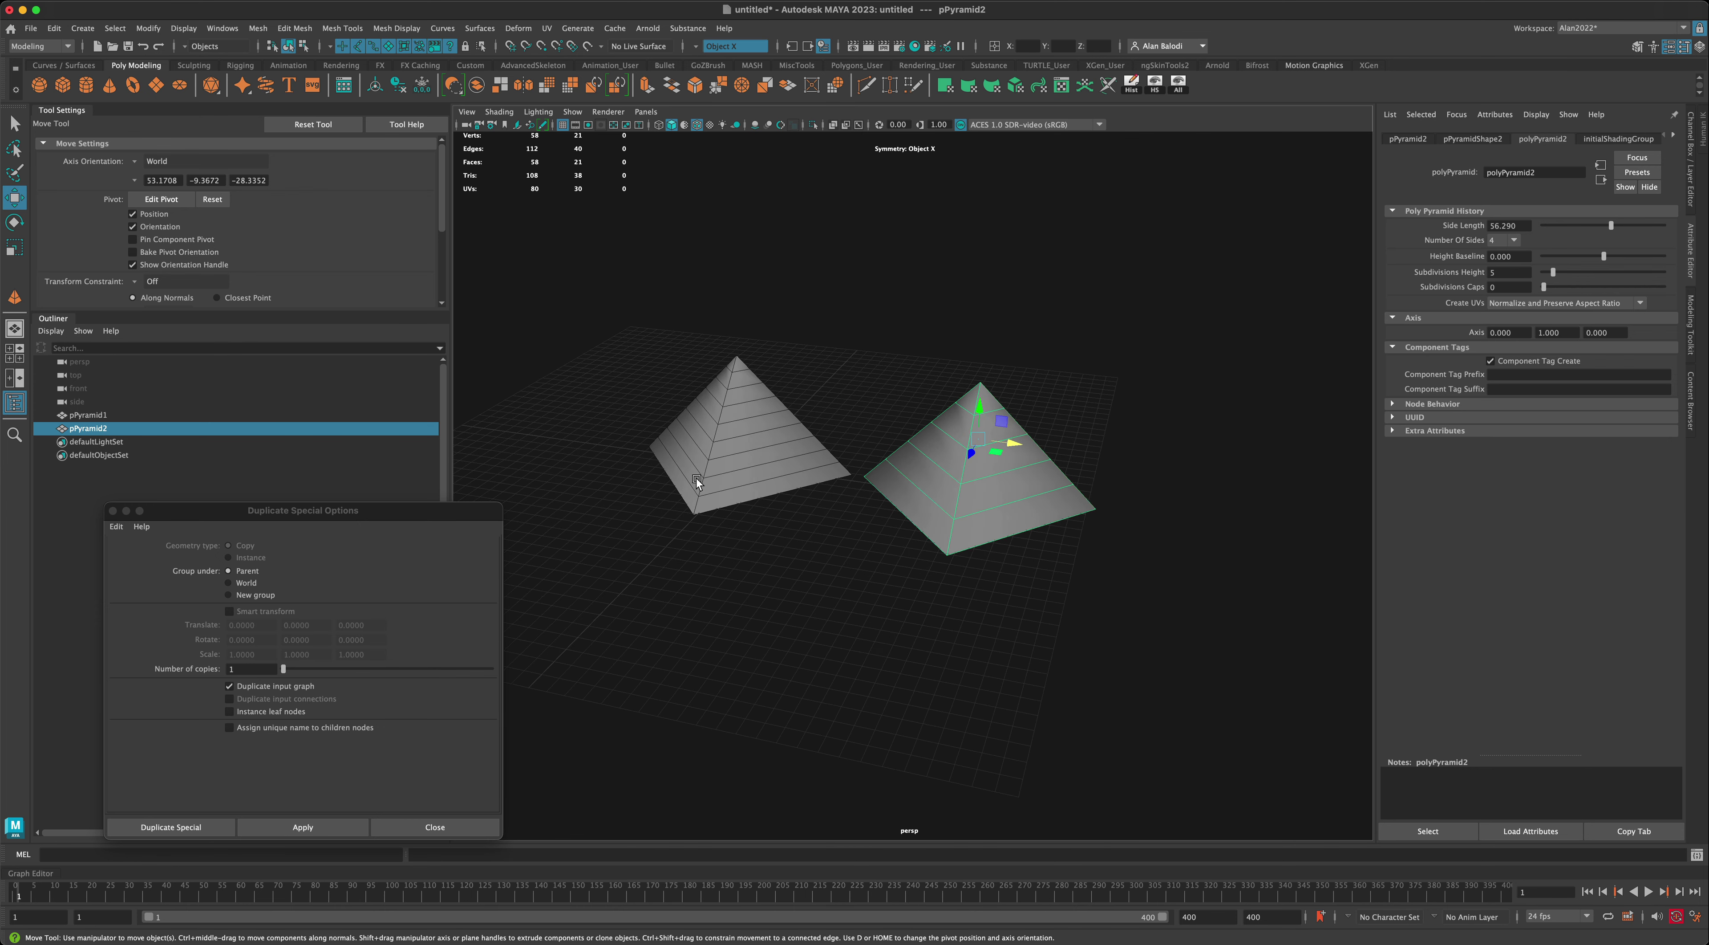
Step: Set the original pyramid's Subdivisions Height to 13
click(702, 461)
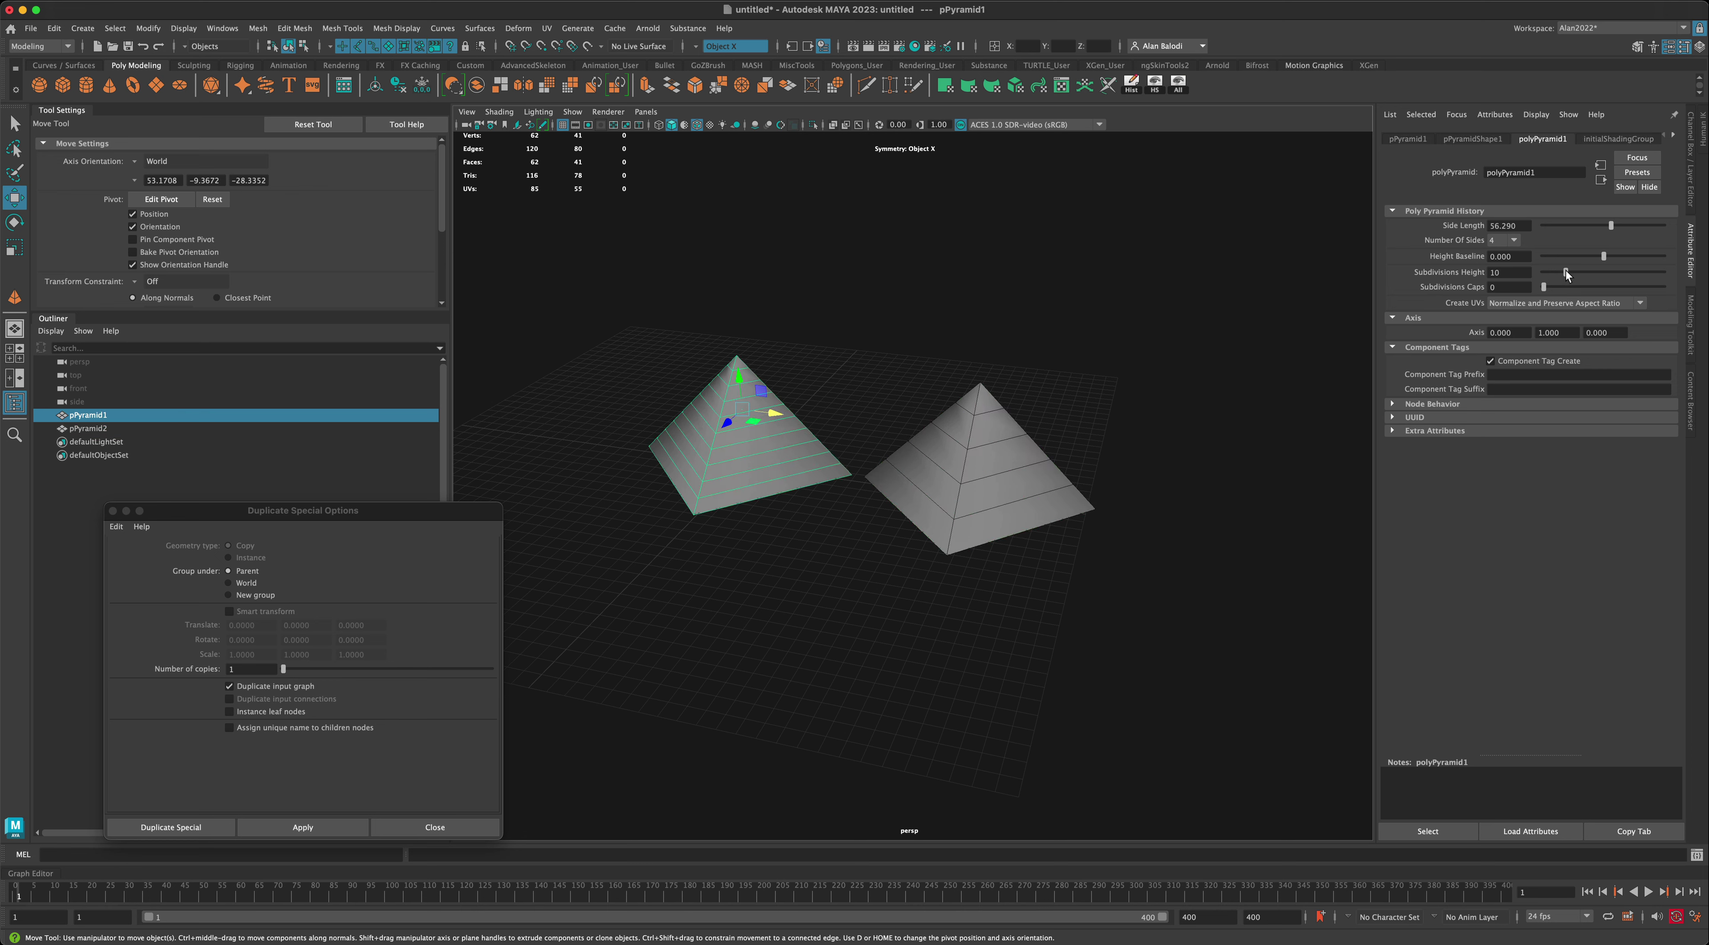
drag(1569, 272, 1574, 273)
alt+drag(1328, 364, 1216, 390)
alt+middle_drag(1195, 403, 1300, 415)
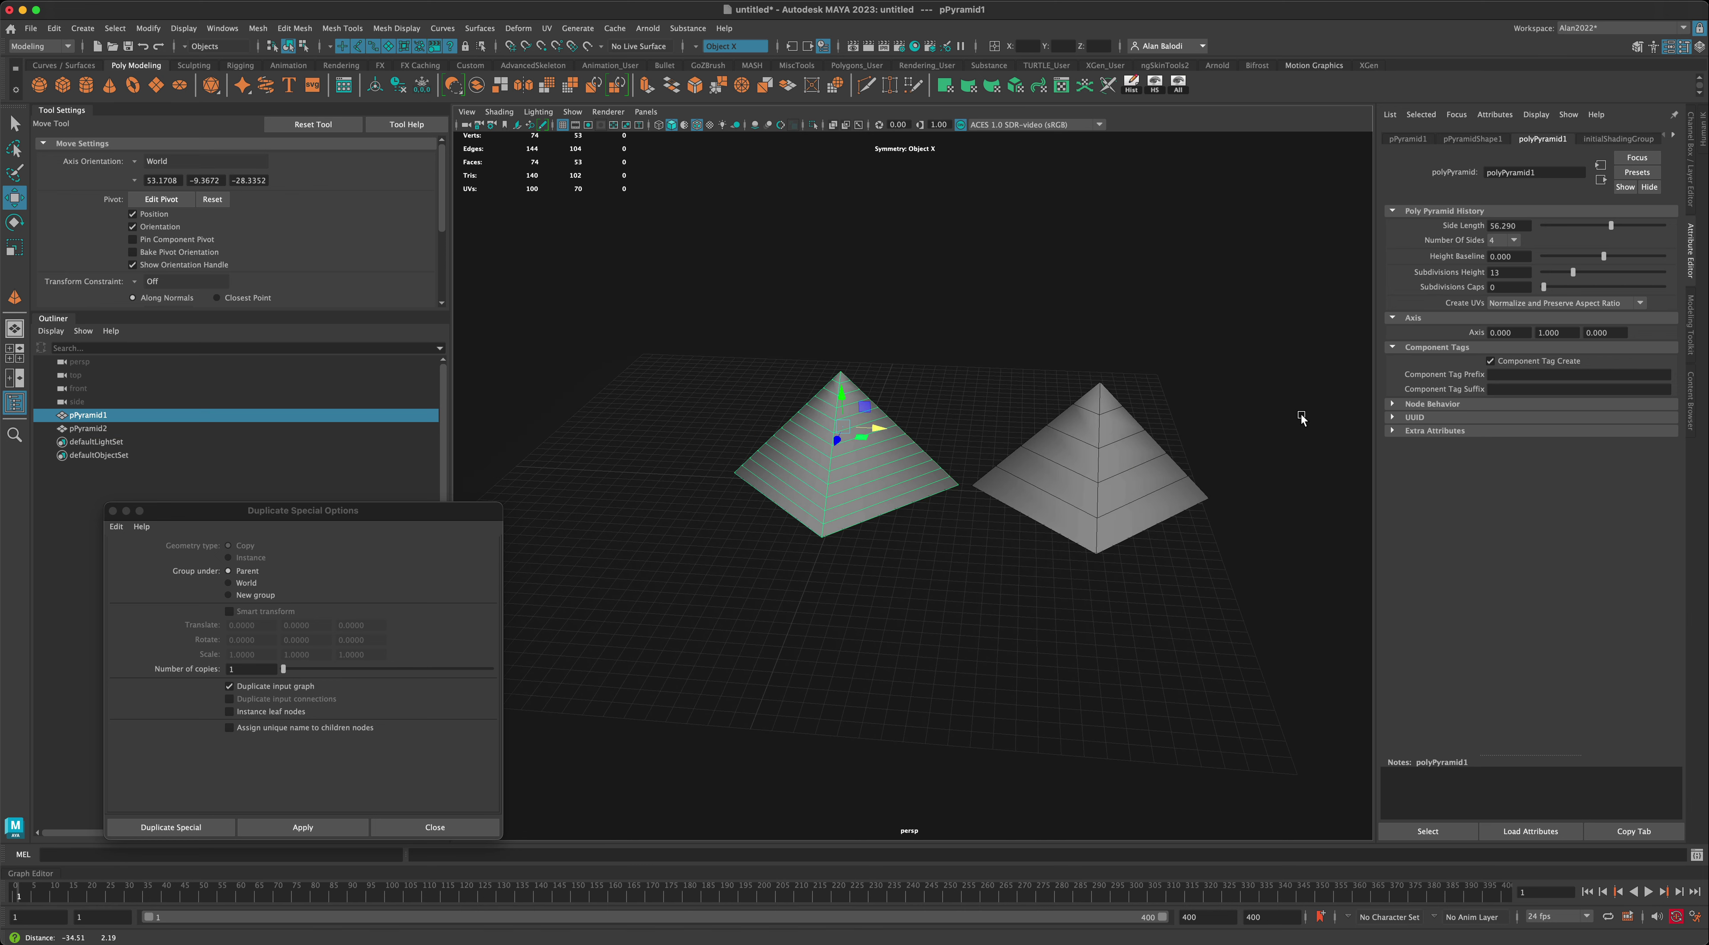
Step: Duplicate the original pyramid again with its input graph and move this copy along X to the opposite side
click(303, 827)
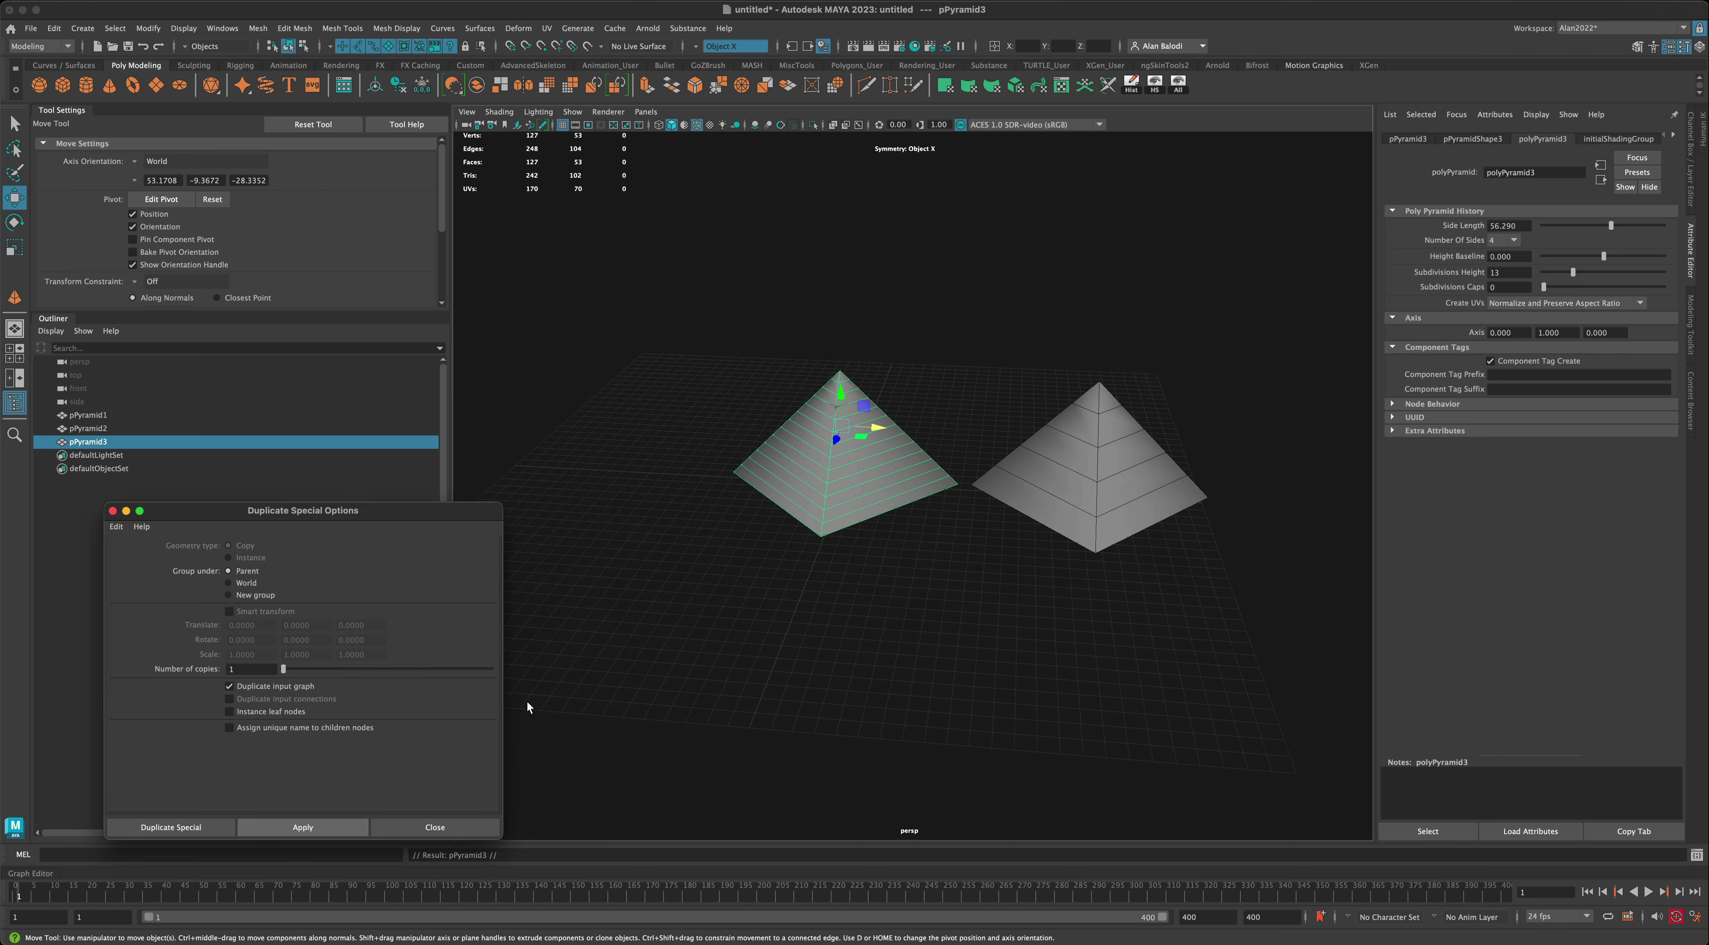
drag(880, 430, 641, 417)
Step: Set the third pyramid's Subdivisions Height to 32 and clear the selection
drag(1573, 275, 1621, 275)
click(905, 642)
alt+middle_drag(905, 642, 957, 592)
mouse_move(958, 592)
alt+mouse_down()
mouse_move(869, 601)
mouse_move(940, 597)
alt+mouse_up()
alt+middle_drag(941, 599, 951, 619)
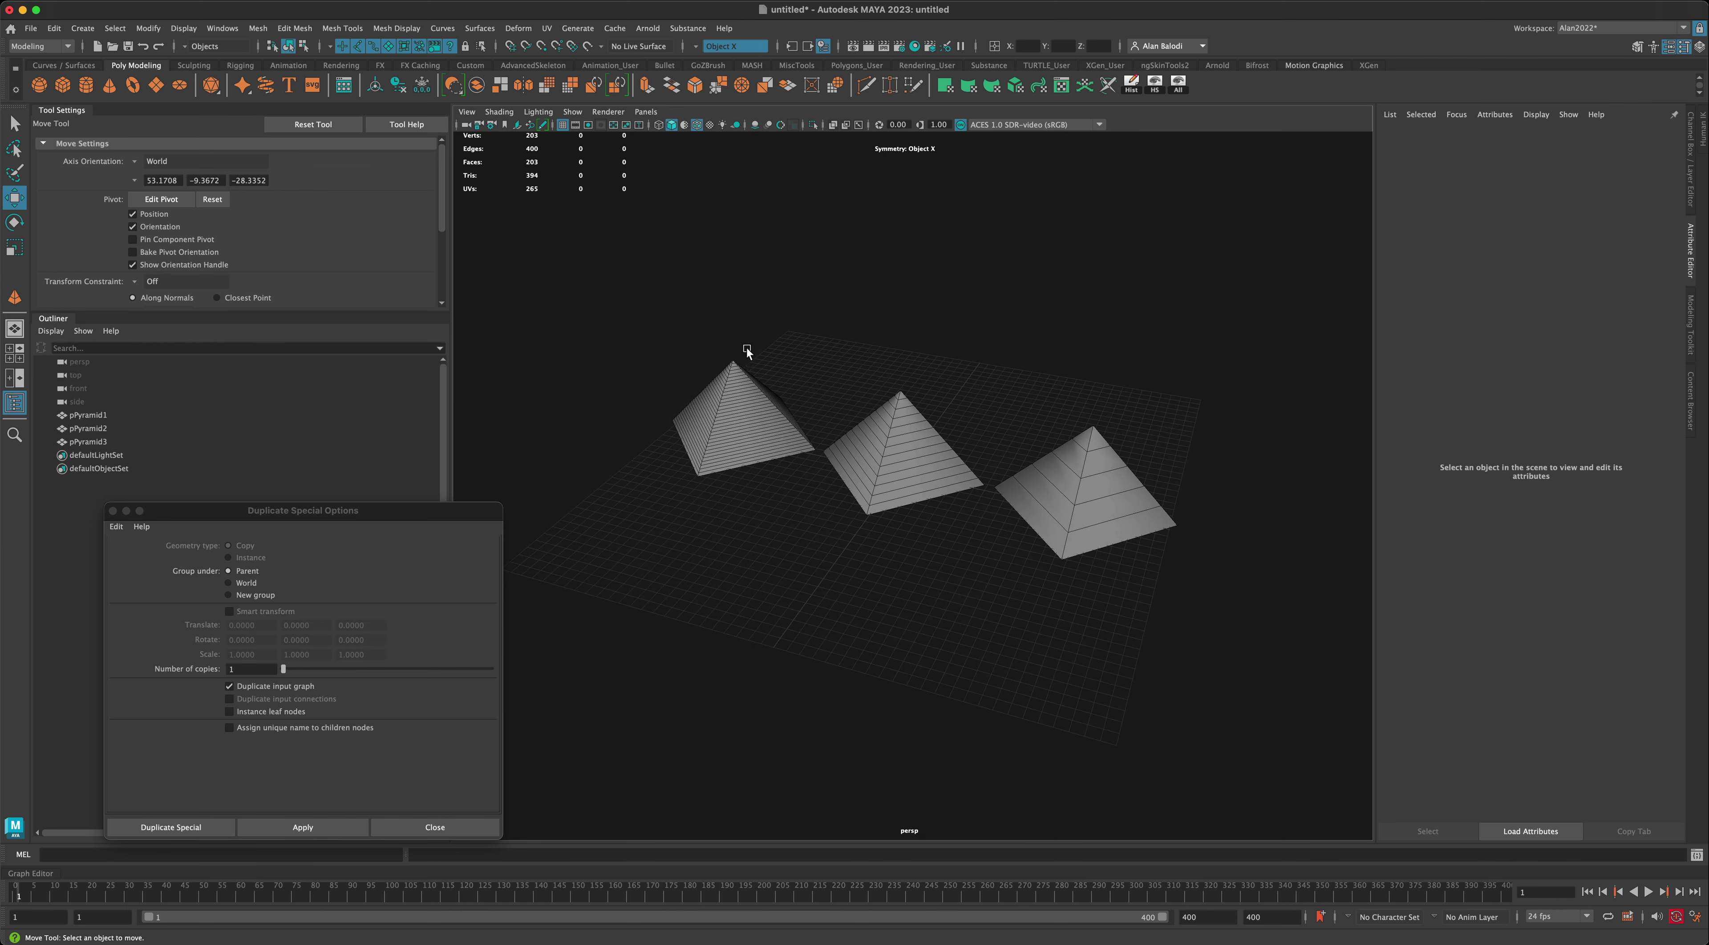
Step: Select the three pyramids one after another to check that each has its own polyPyramid history settings
alt+drag(751, 621, 784, 593)
drag(766, 370, 770, 373)
drag(883, 361, 946, 402)
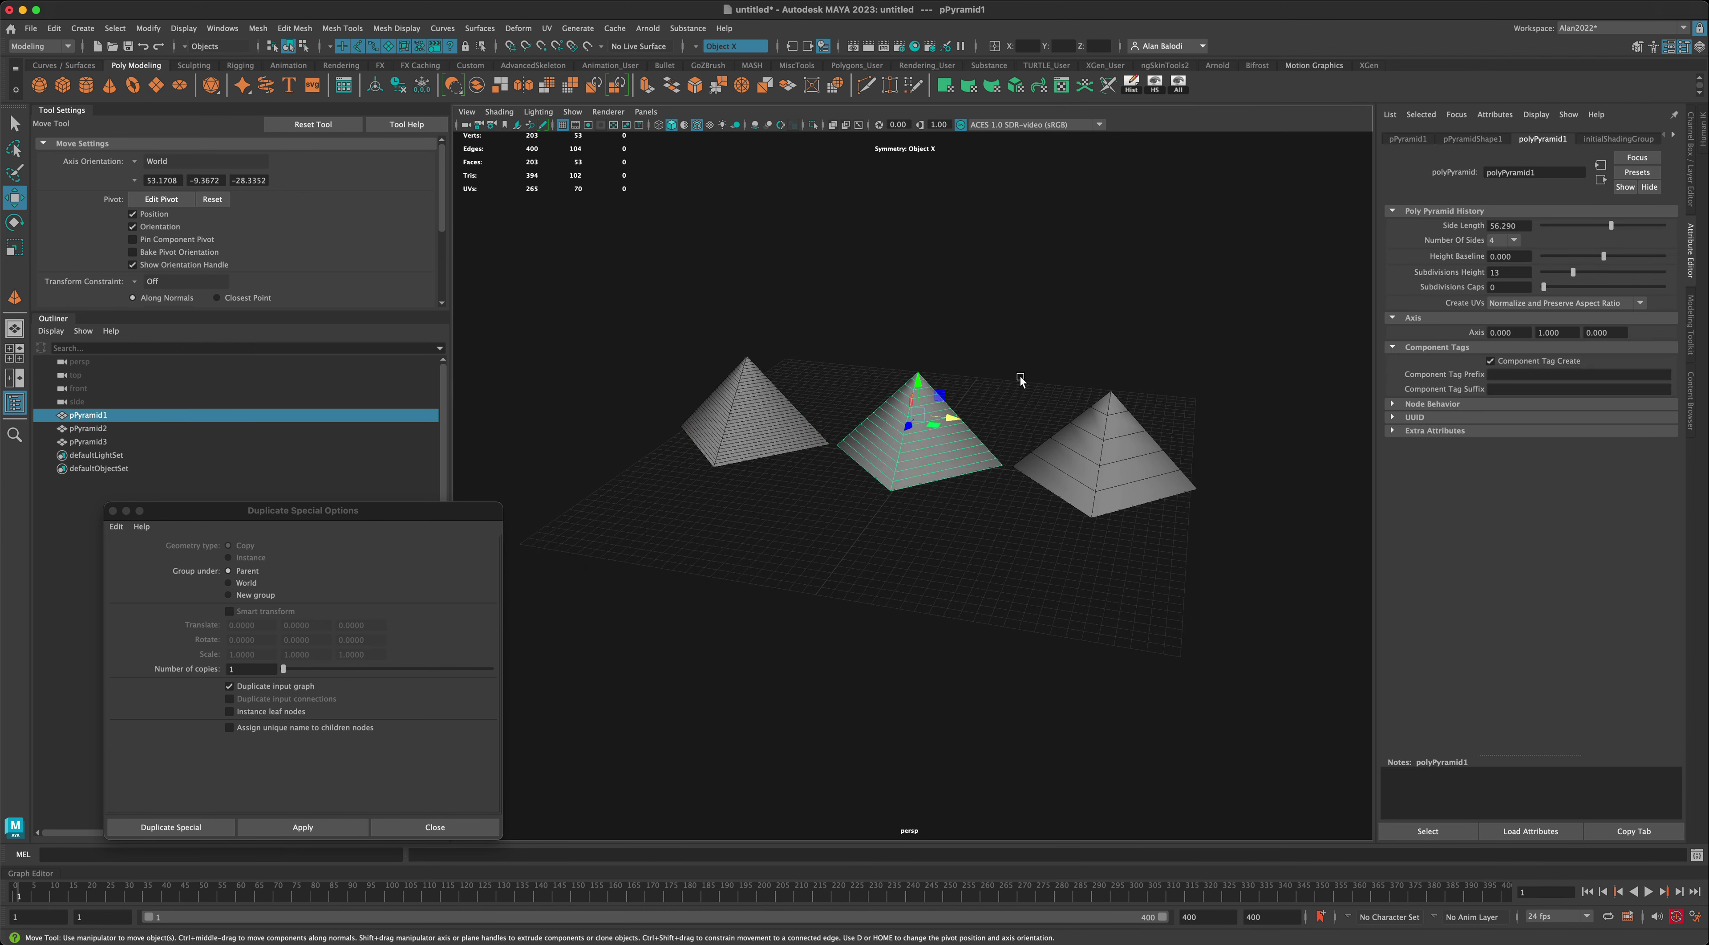
drag(1033, 371, 1137, 426)
alt+middle_drag(970, 617, 923, 604)
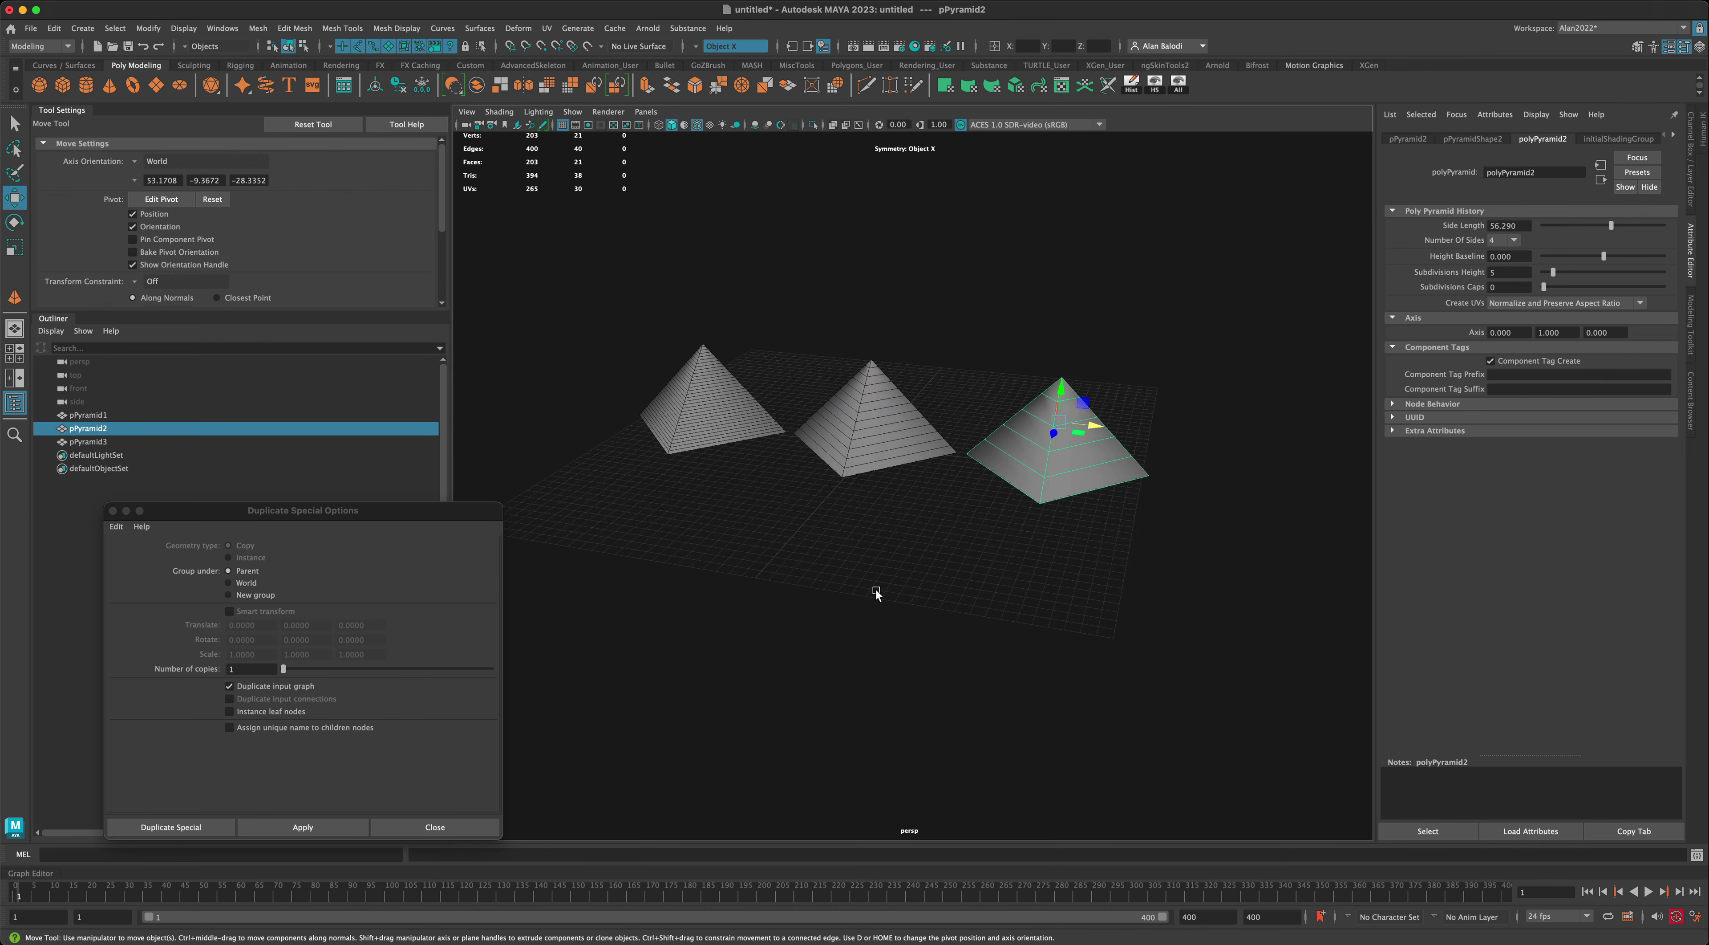
mouse_move(865, 595)
alt+mouse_down()
mouse_move(802, 606)
mouse_move(855, 599)
alt+mouse_up()
alt+middle_drag(855, 599, 862, 606)
scroll(851, 602, up, 3)
scroll(853, 601, up, 2)
scroll(841, 603, down, 4)
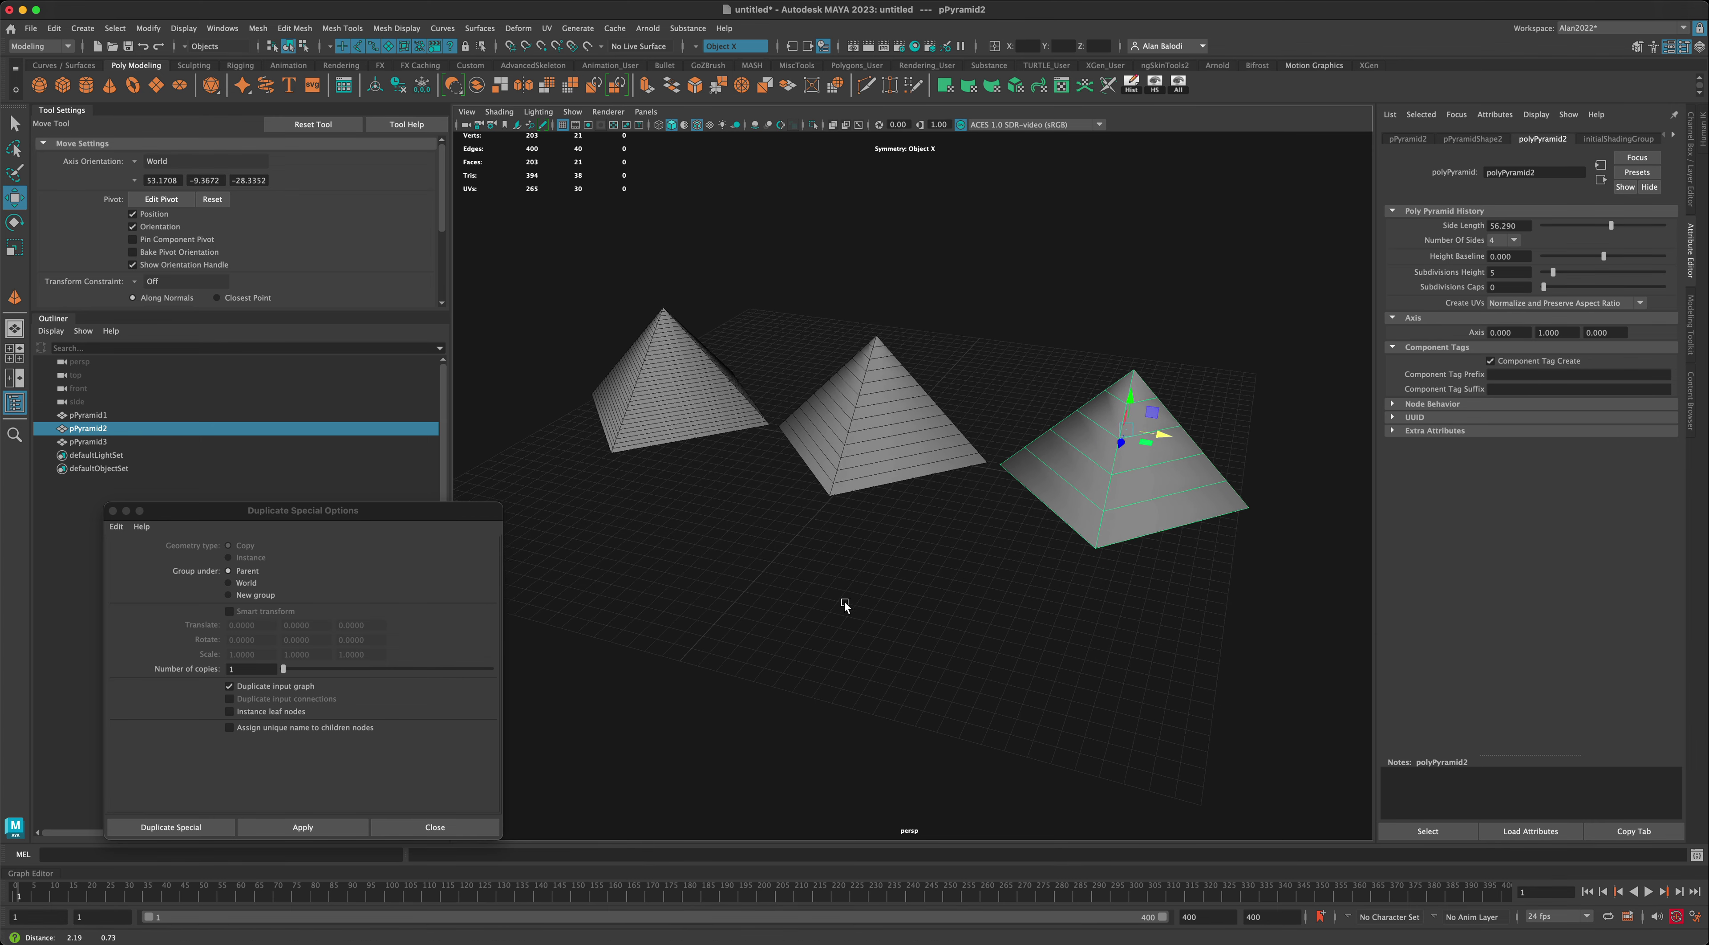
alt+drag(846, 602, 851, 600)
alt+middle_drag(867, 599, 861, 599)
scroll(860, 598, down, 3)
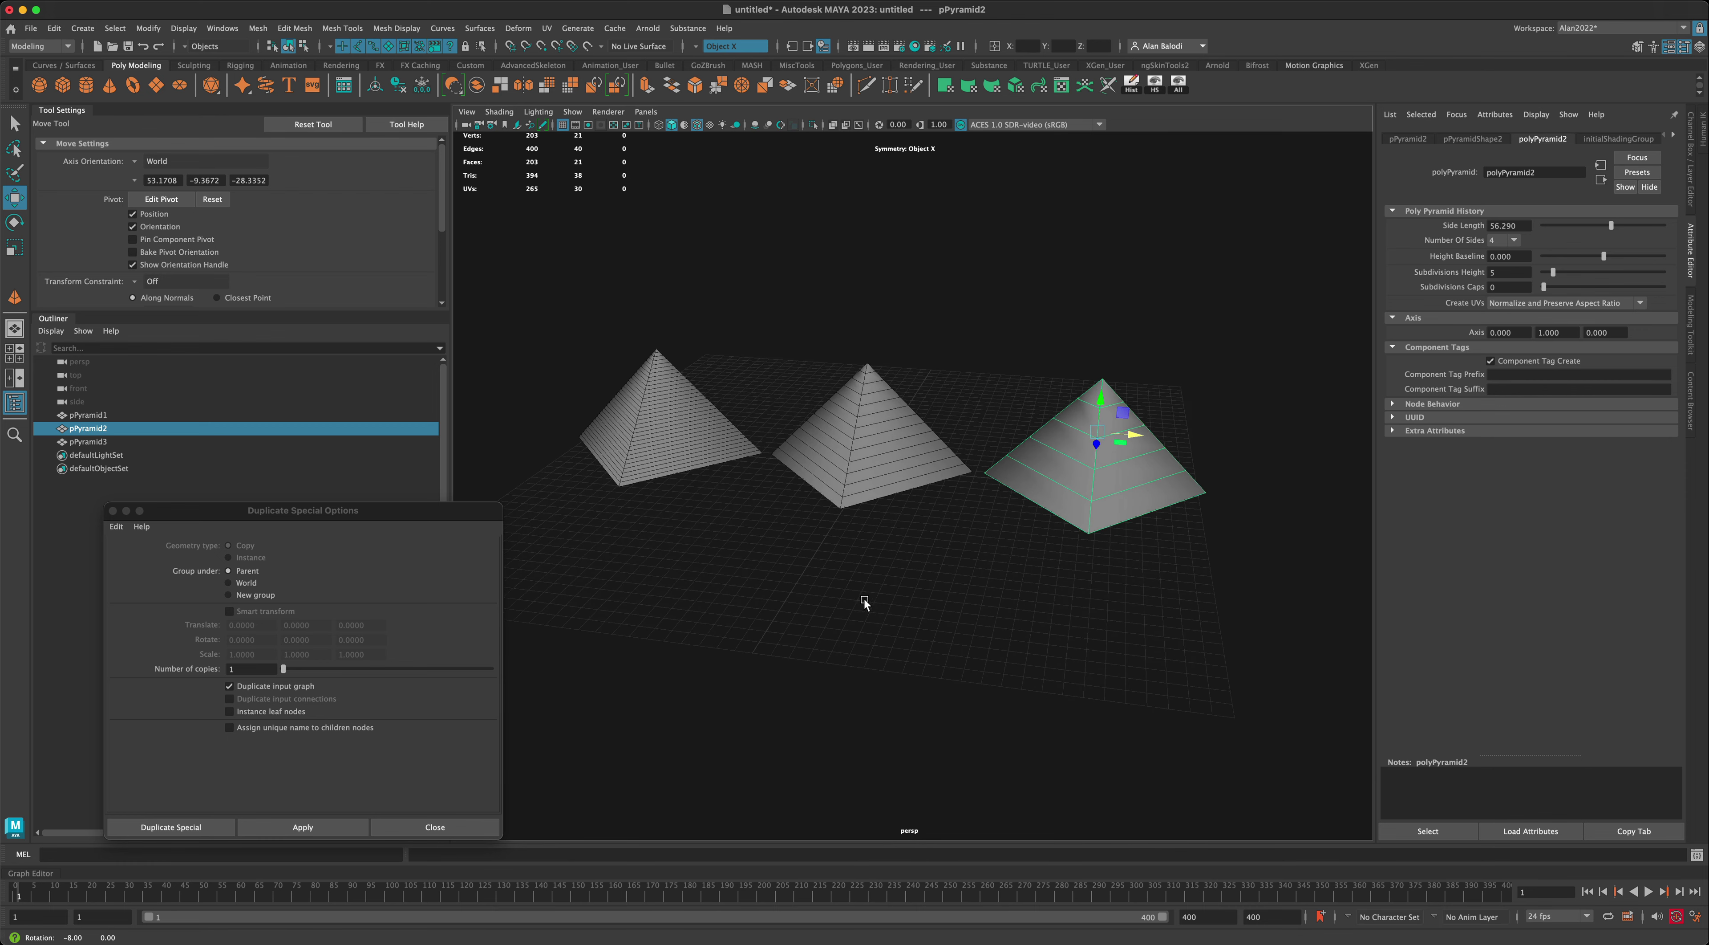
scroll(865, 598, up, 2)
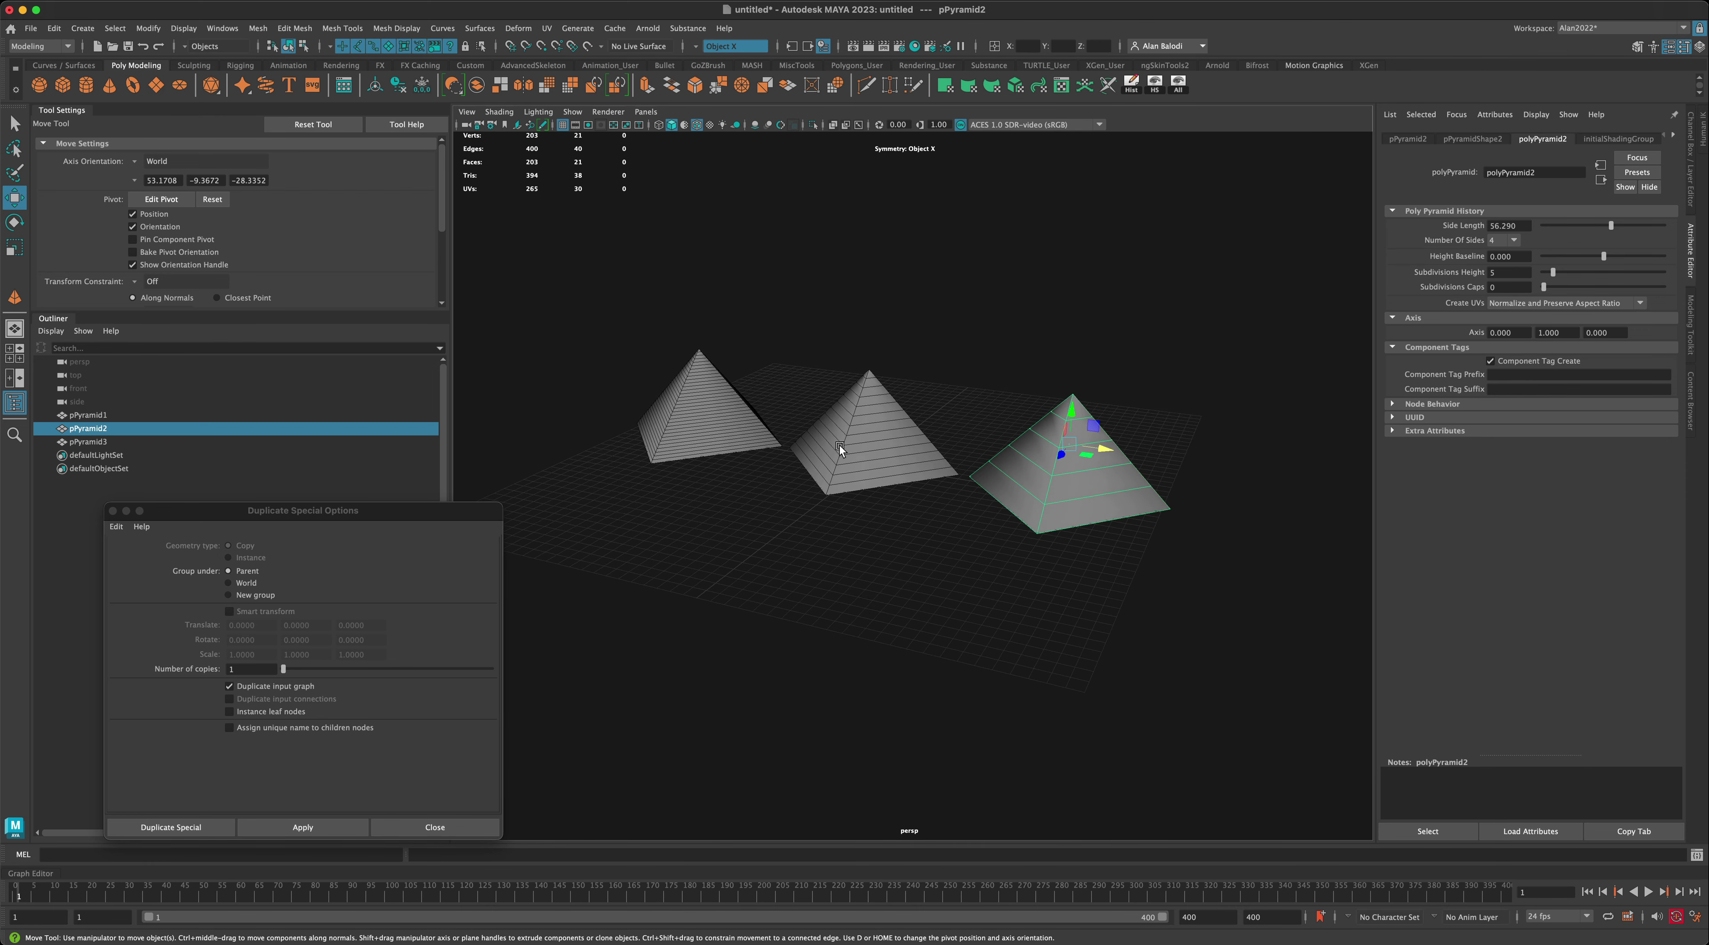
Step: Display the densest pyramid's construction attributes in the viewport with the Show Manipulator tool and reposition the readout
click(723, 374)
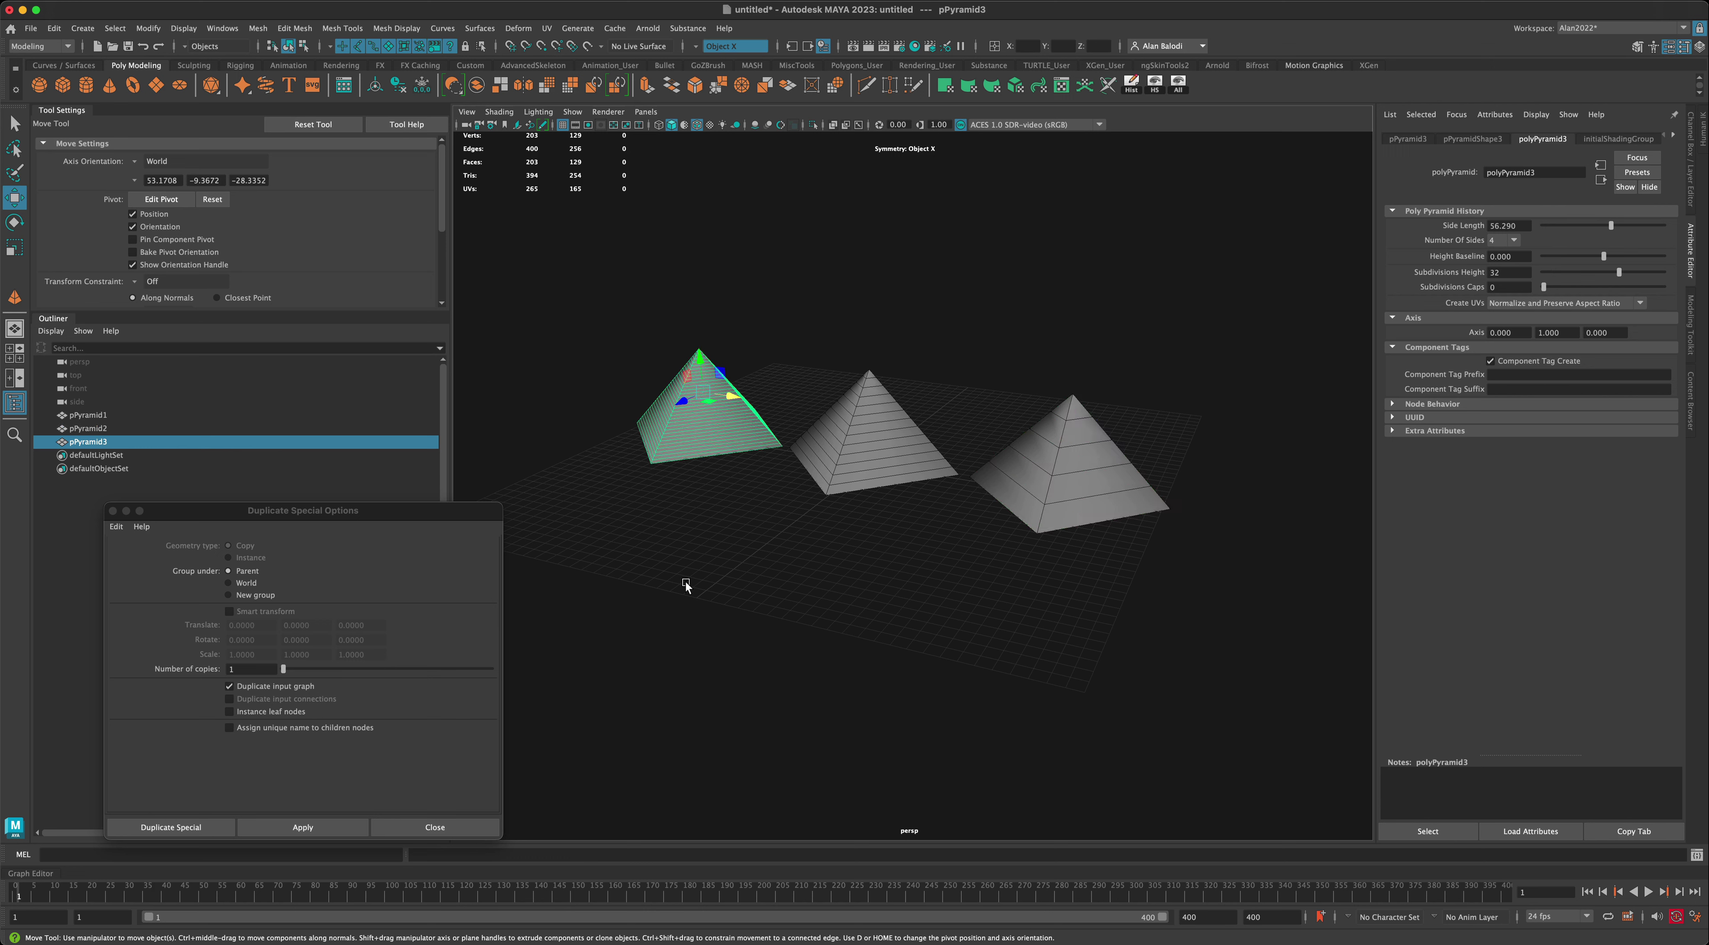
key(t)
drag(1275, 171, 940, 209)
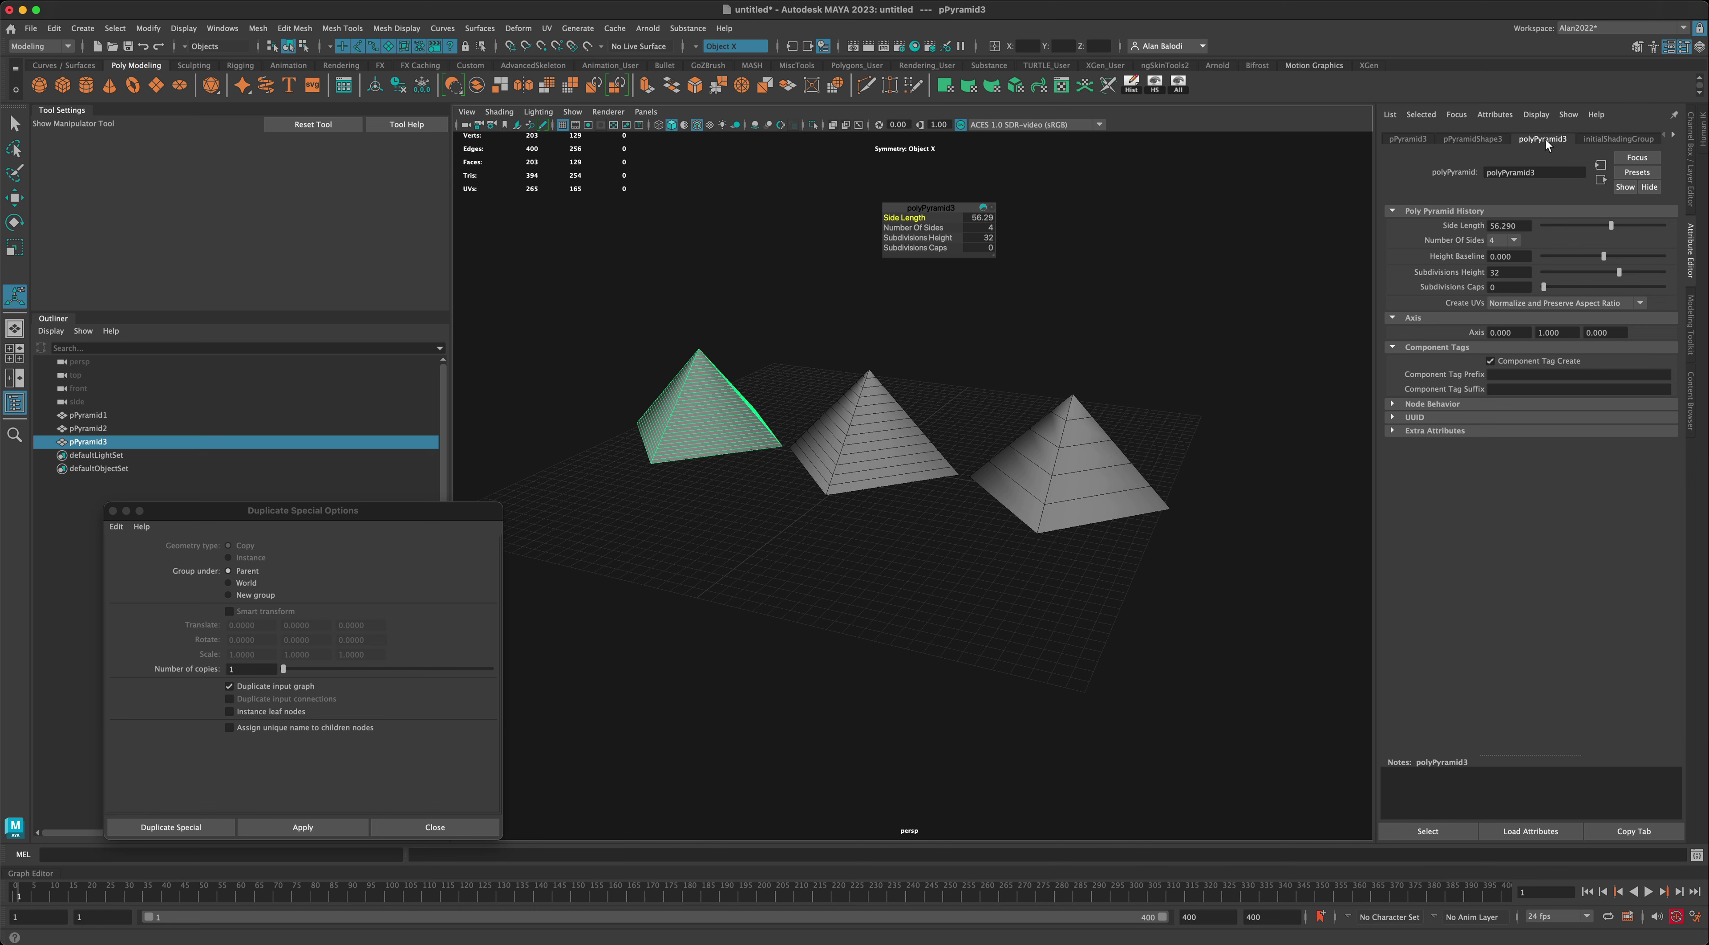
Step: Select each pyramid in turn to compare their polyPyramid attributes in the viewport readout
drag(813, 333, 921, 414)
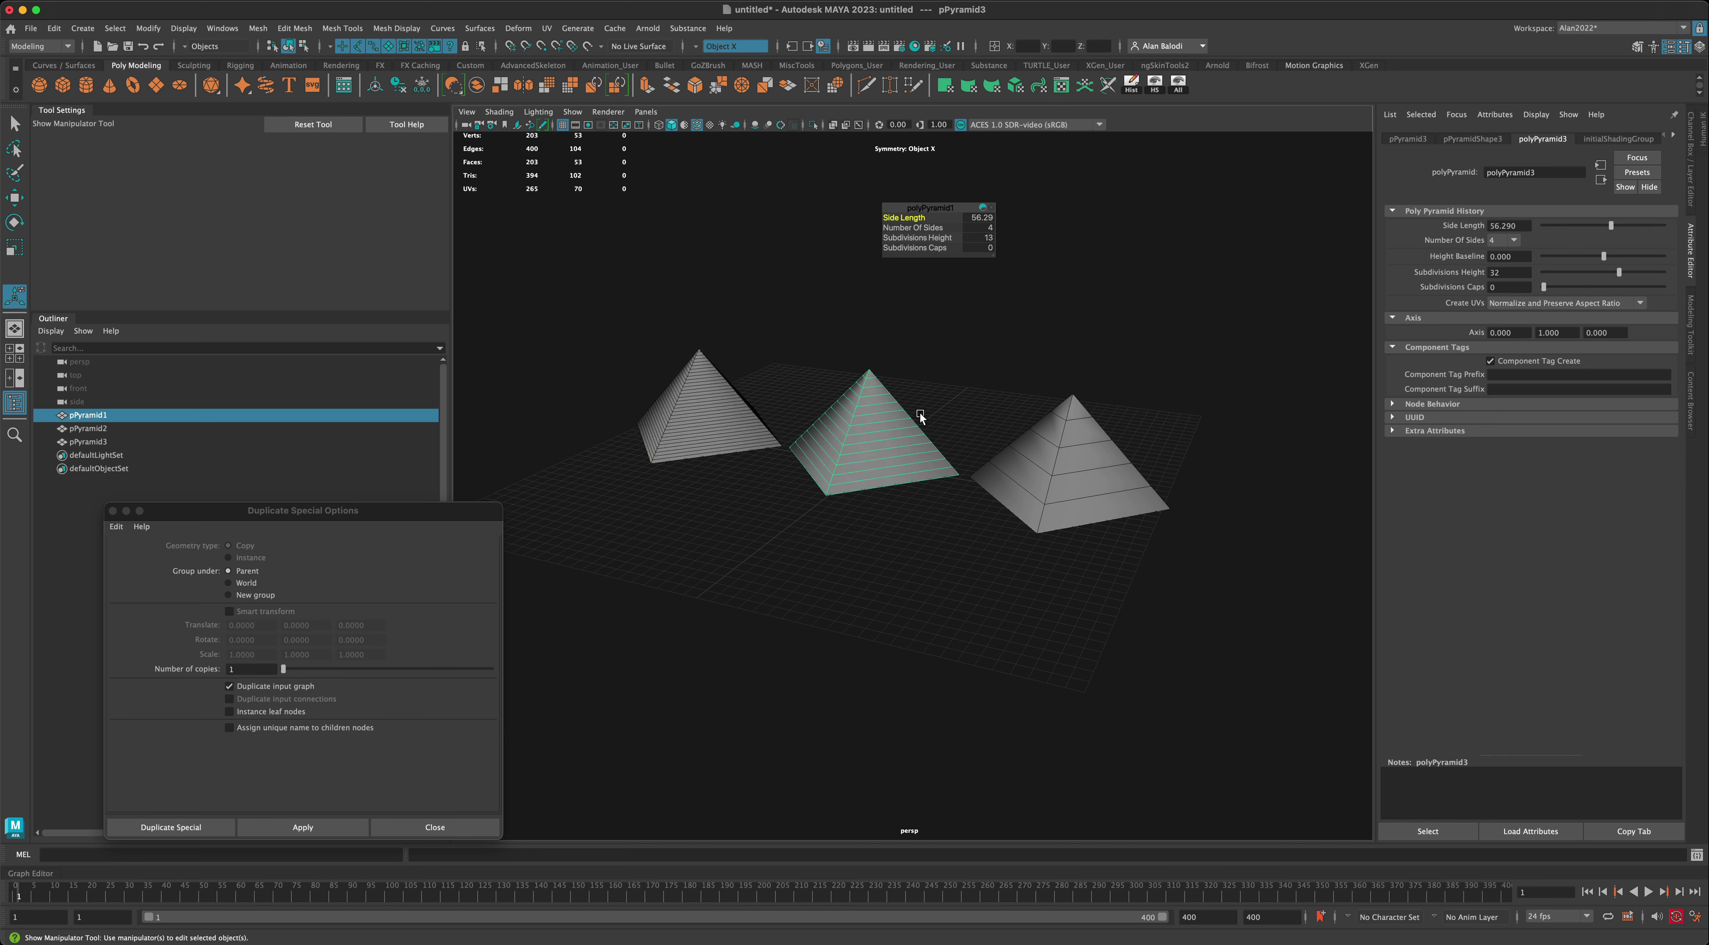
drag(1011, 347, 1094, 416)
drag(854, 331, 903, 394)
drag(686, 318, 728, 372)
scroll(815, 599, down, 3)
alt+middle_drag(843, 600, 845, 599)
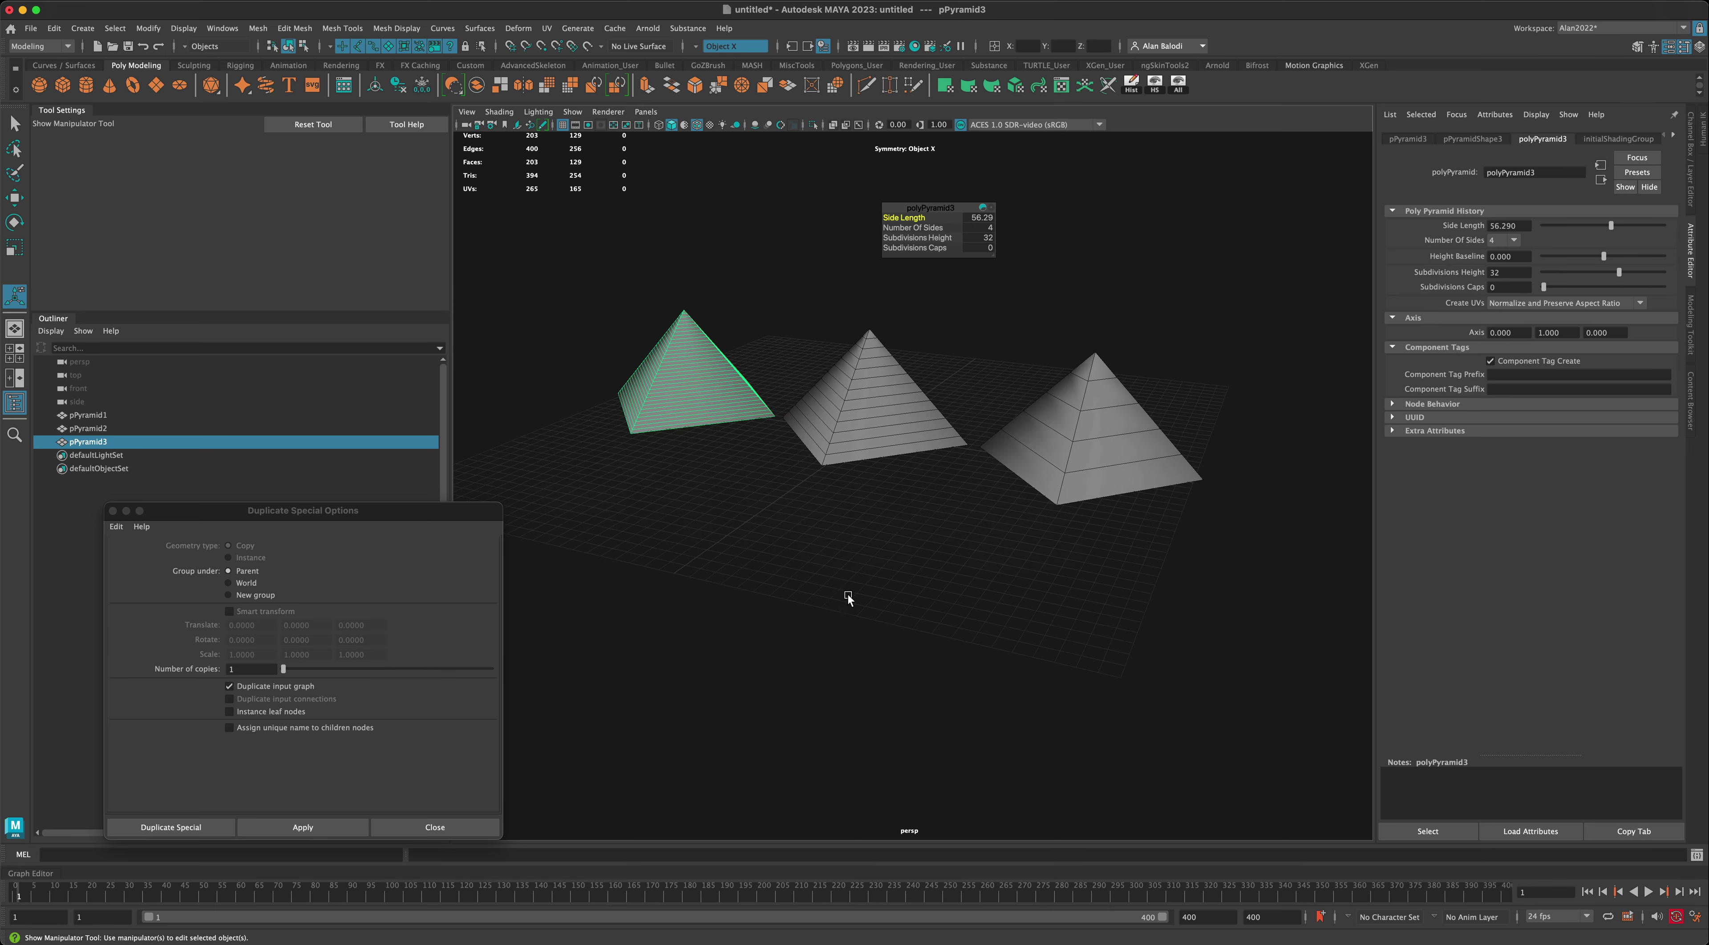